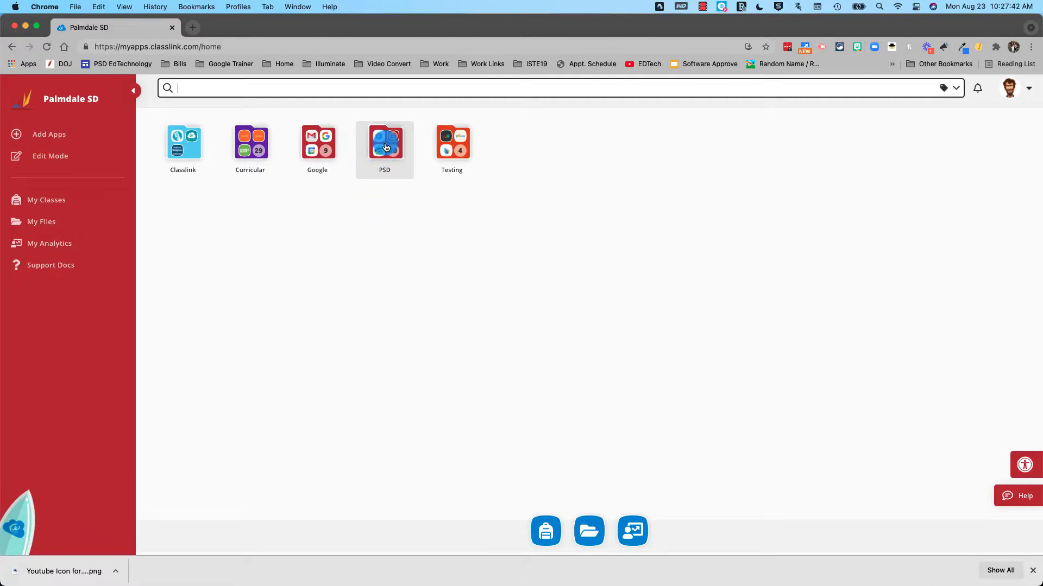
Launch Infinite Campus (Staff SSO) from ClassLink's PSD folder
{"action": "left_click", "coordinate": [385, 147]}
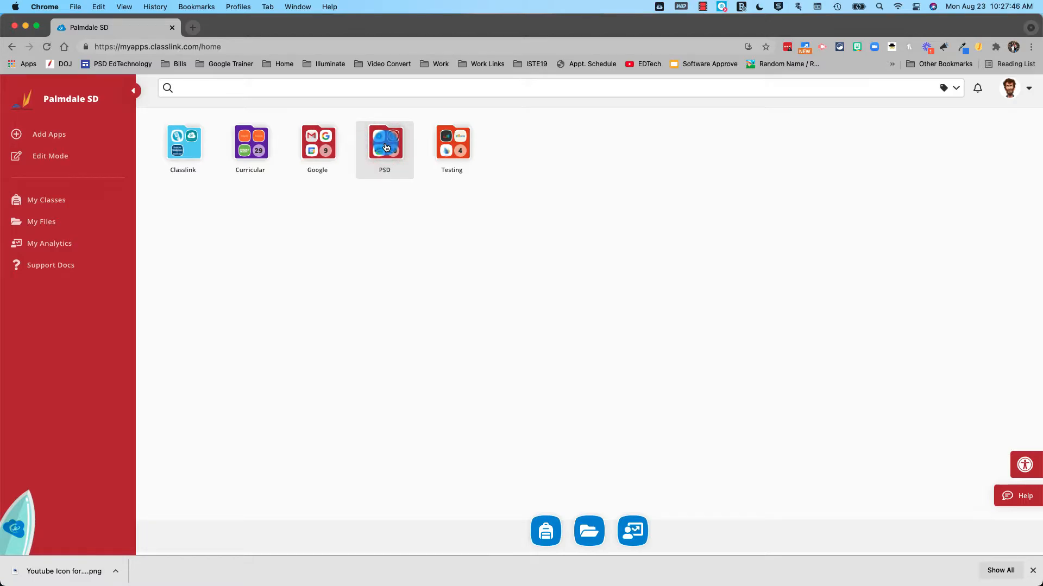
{"action": "left_click", "coordinate": [386, 146]}
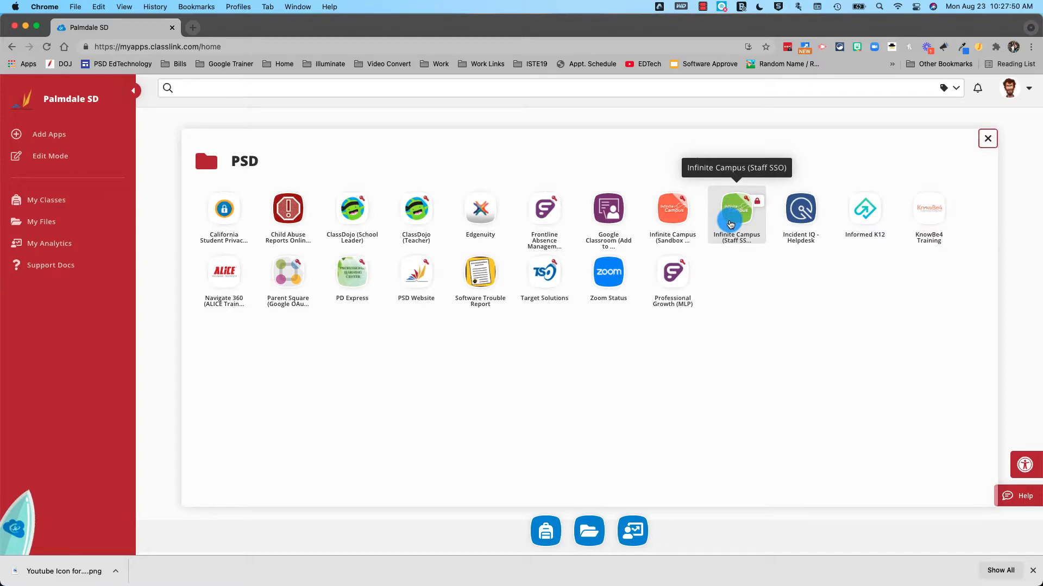
{"action": "left_click", "coordinate": [730, 224]}
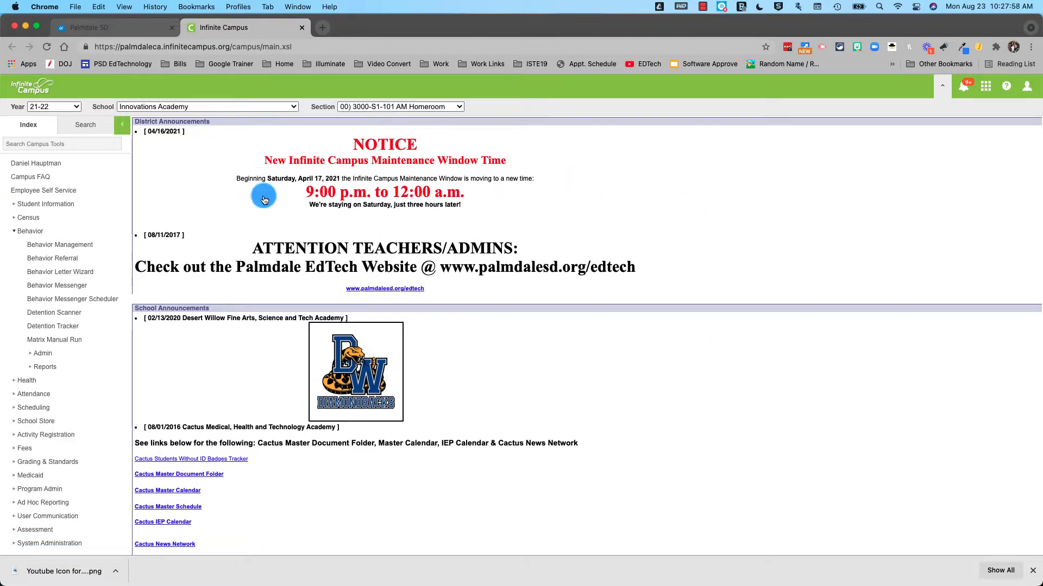
Switch to the Instruction area, then return to the Campus Tools view
{"action": "left_click", "coordinate": [988, 89]}
{"action": "left_click", "coordinate": [953, 110]}
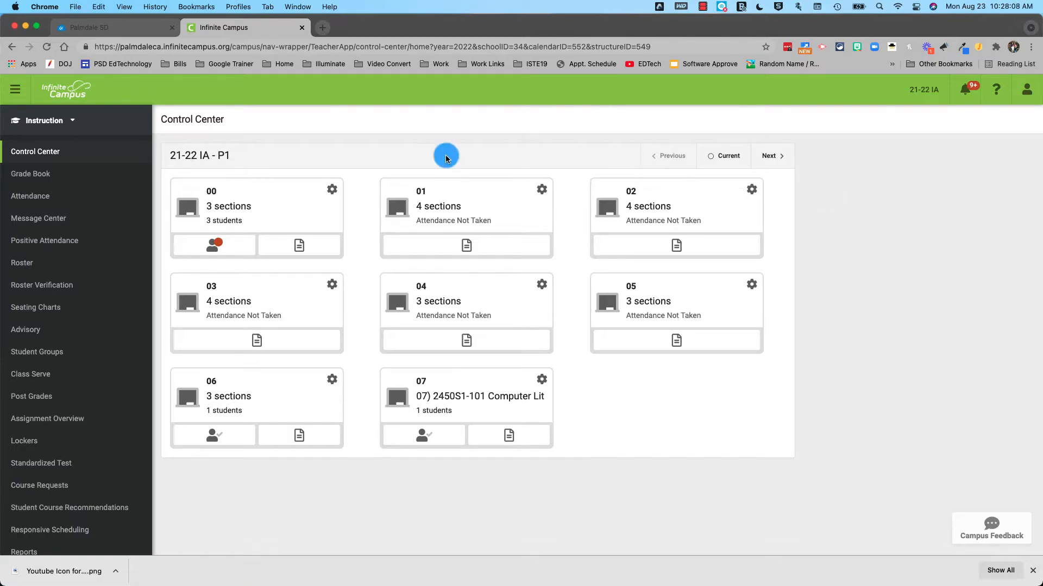
{"action": "left_click", "coordinate": [54, 121]}
{"action": "left_click", "coordinate": [153, 194]}
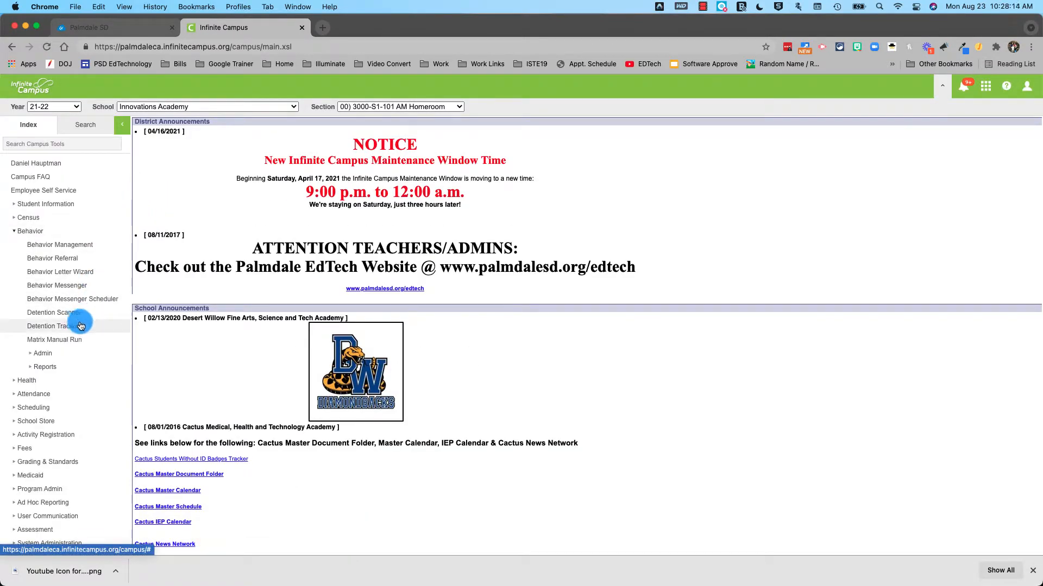
Collapse Behavior, expand Student Information and open PLP > General
{"action": "left_click", "coordinate": [21, 233]}
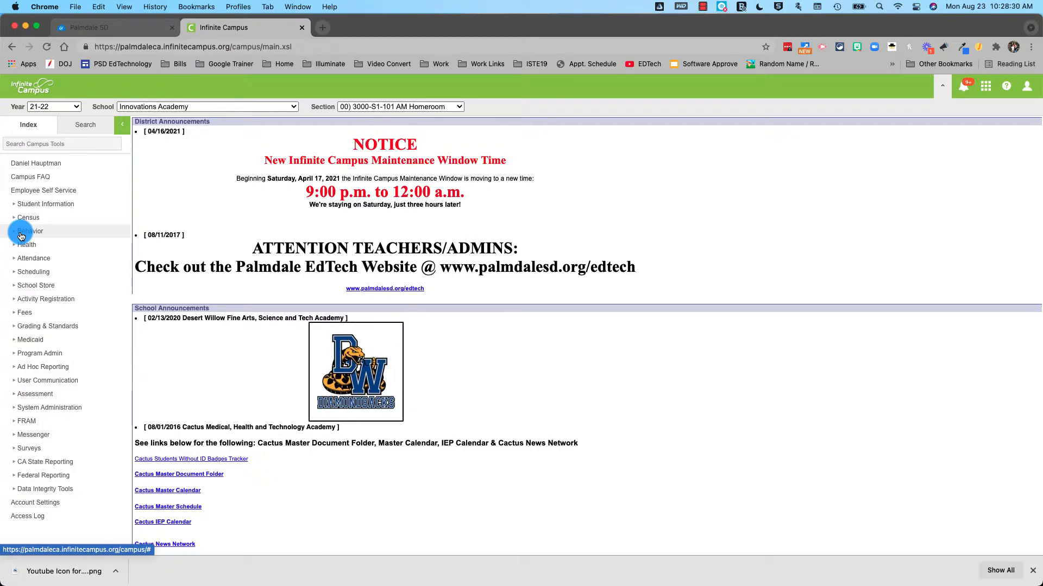
{"action": "left_click", "coordinate": [15, 205]}
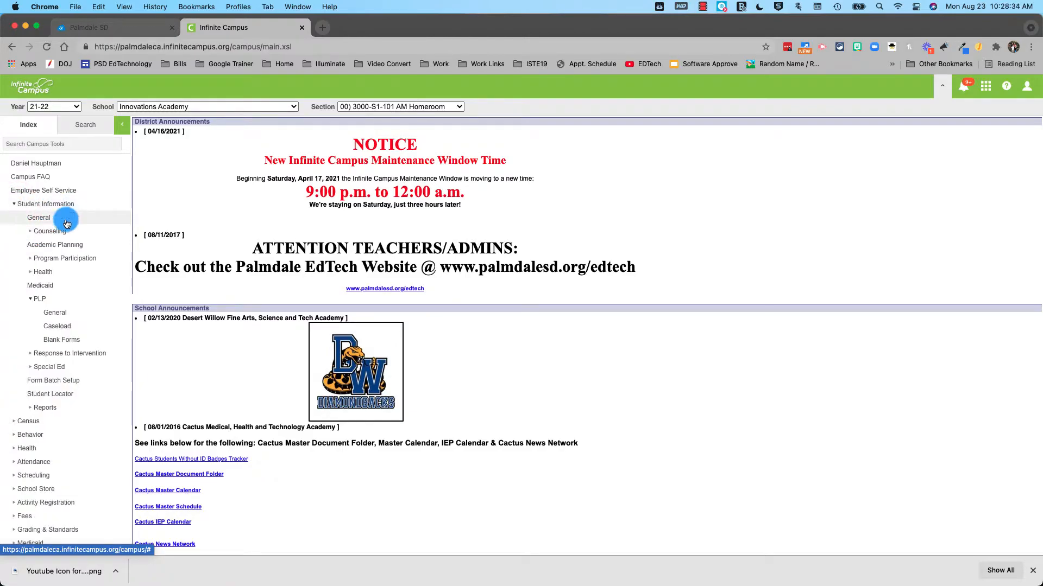
{"action": "left_click", "coordinate": [55, 314]}
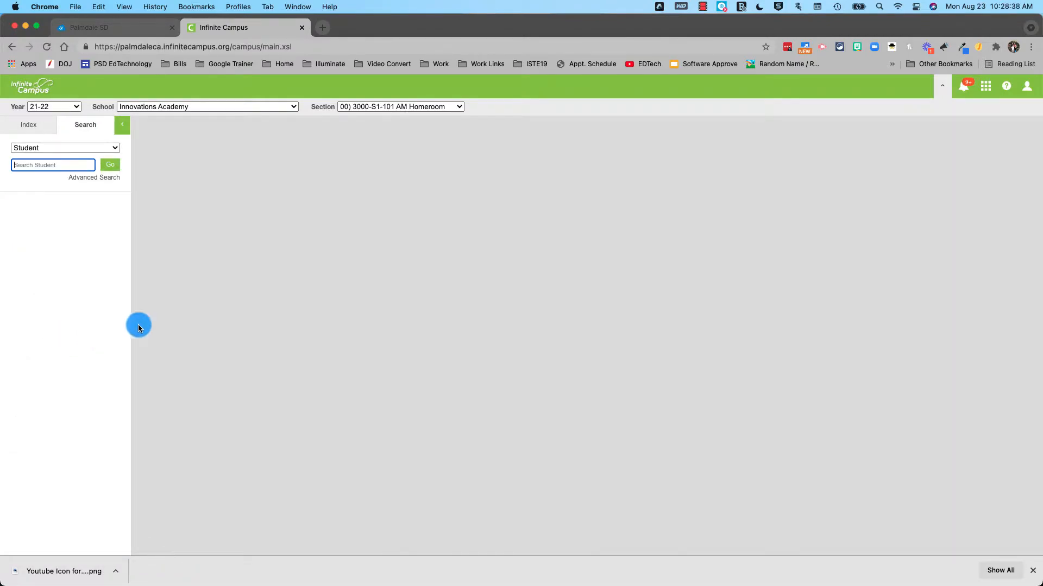
Search the student by last name, open their record, and view the PLP Contact Log
{"action": "left_click", "coordinate": [42, 170]}
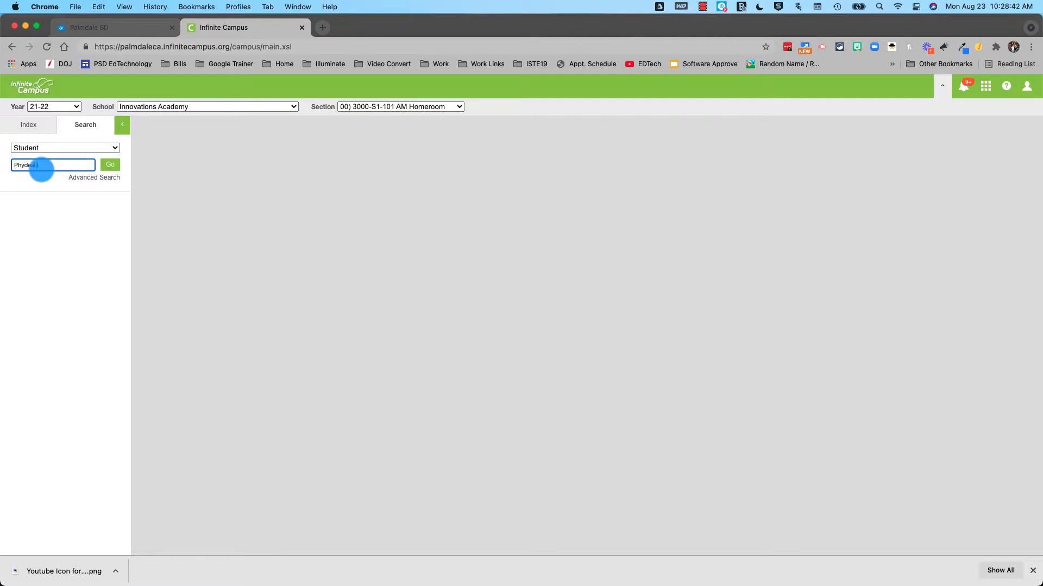
{"action": "key", "text": "Return"}
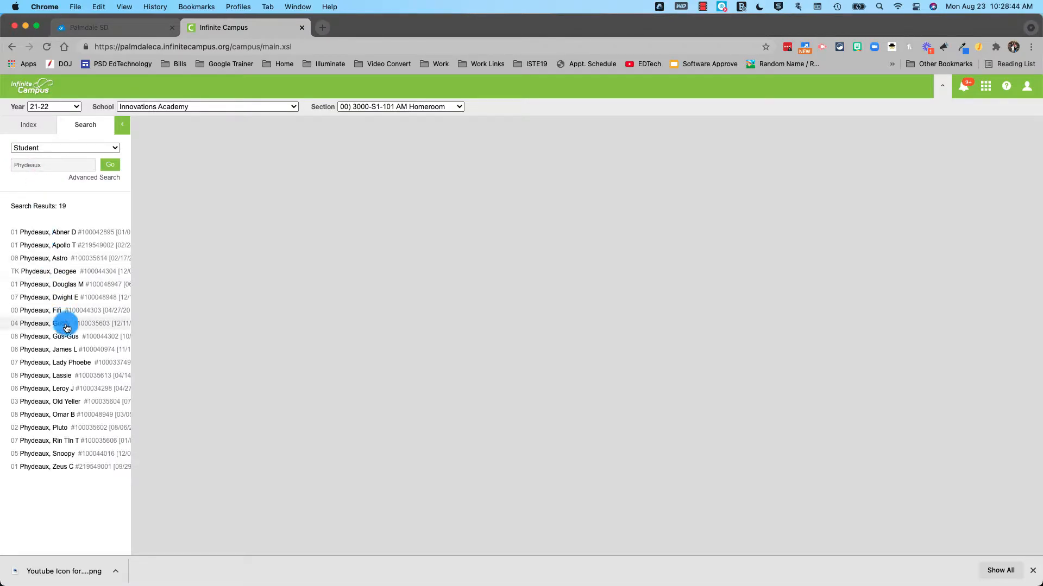
{"action": "left_click", "coordinate": [56, 259]}
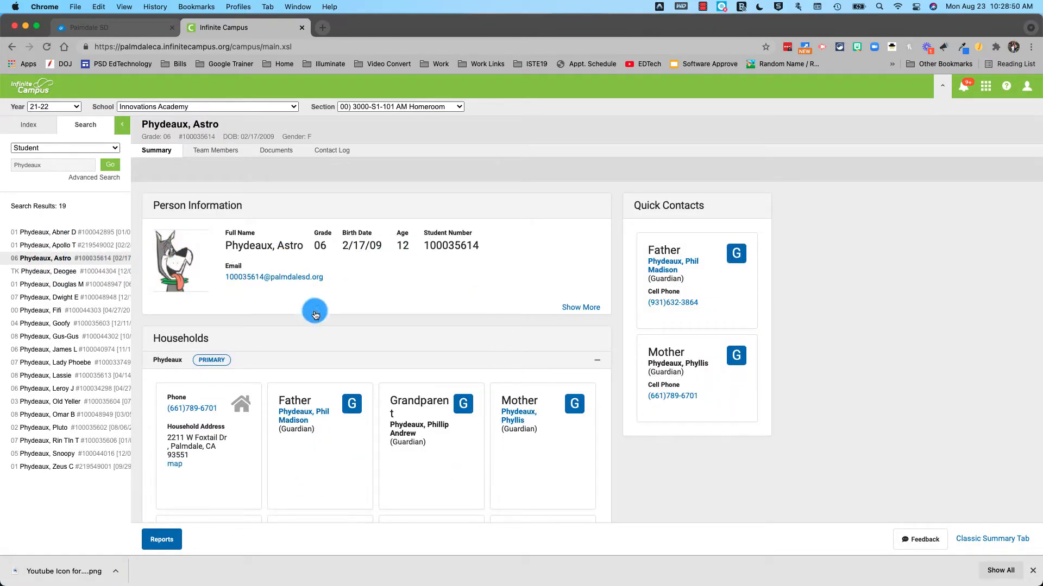
{"action": "left_click", "coordinate": [331, 152]}
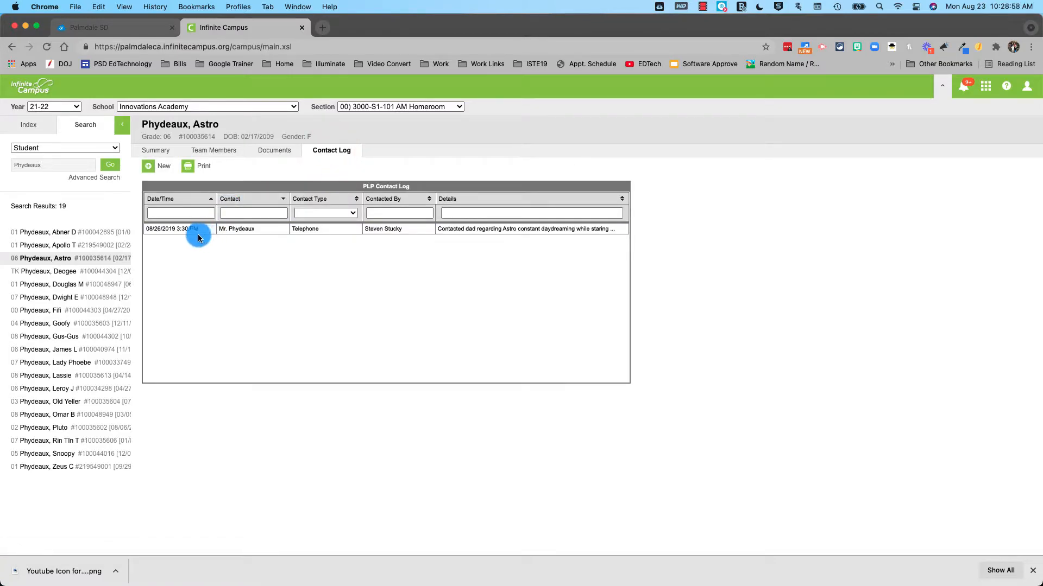
Start a new contact log entry at 9:45 AM with contact type Telephone
{"action": "left_click", "coordinate": [149, 166]}
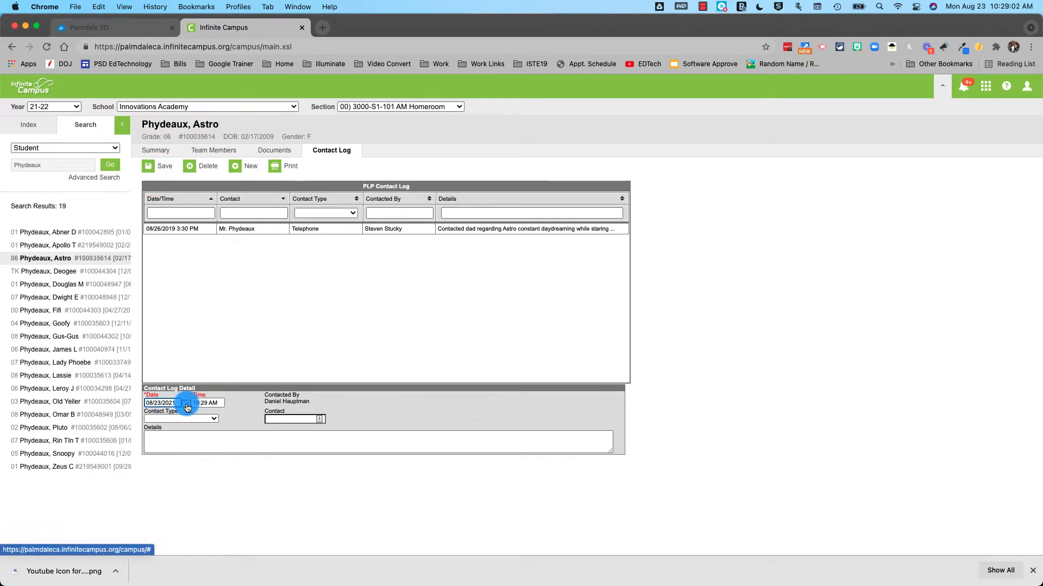
{"action": "double_click", "coordinate": [219, 405]}
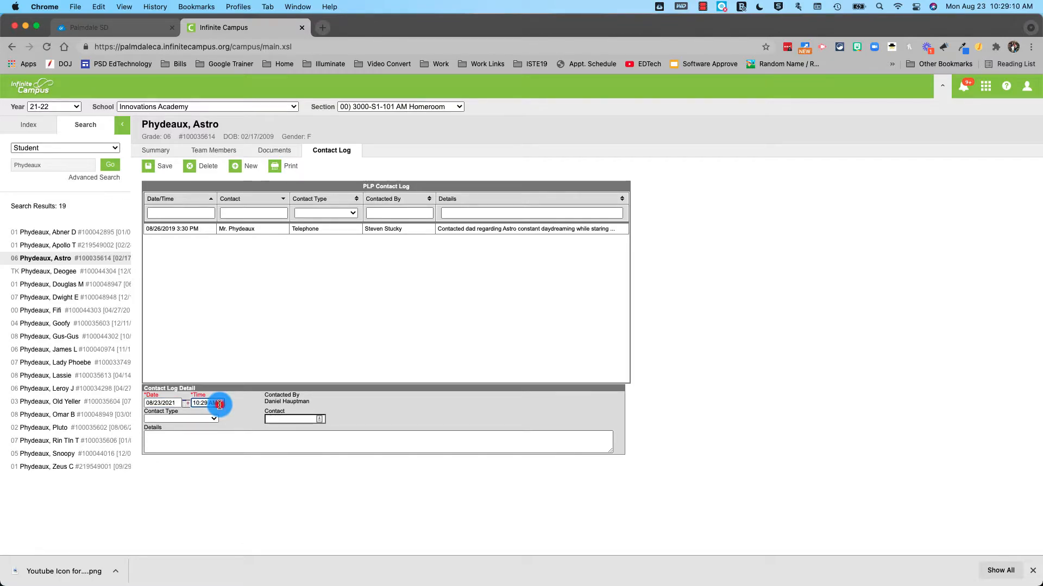
{"action": "double_click", "coordinate": [197, 402]}
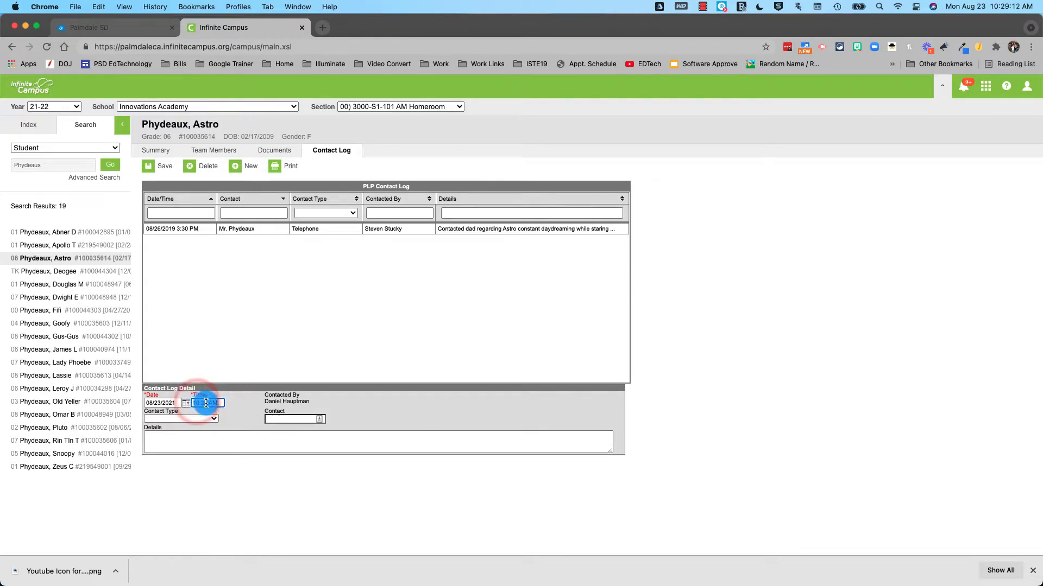
{"action": "double_click", "coordinate": [199, 403]}
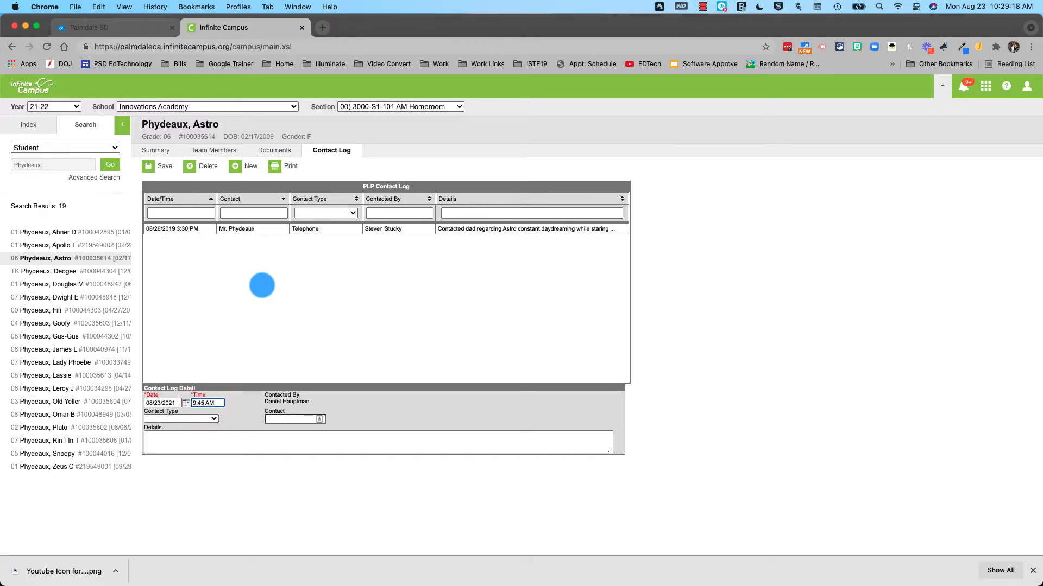
{"action": "type", "text": "9:45"}
{"action": "left_click", "coordinate": [225, 402]}
{"action": "left_click", "coordinate": [210, 419]}
{"action": "left_click", "coordinate": [204, 431]}
Enter the student's father as the contact and write the incident and phone-conference details
{"action": "left_click", "coordinate": [276, 420]}
{"action": "type", "text": "Mr. Ph"}
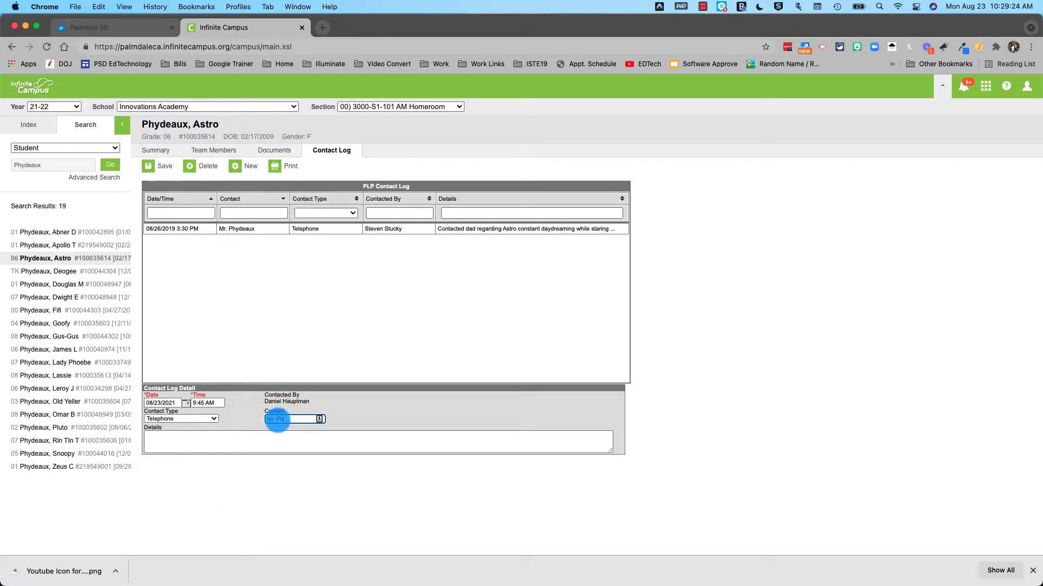
{"action": "type", "text": "ydeaux (Dad"}
{"action": "key", "text": "Tab"}
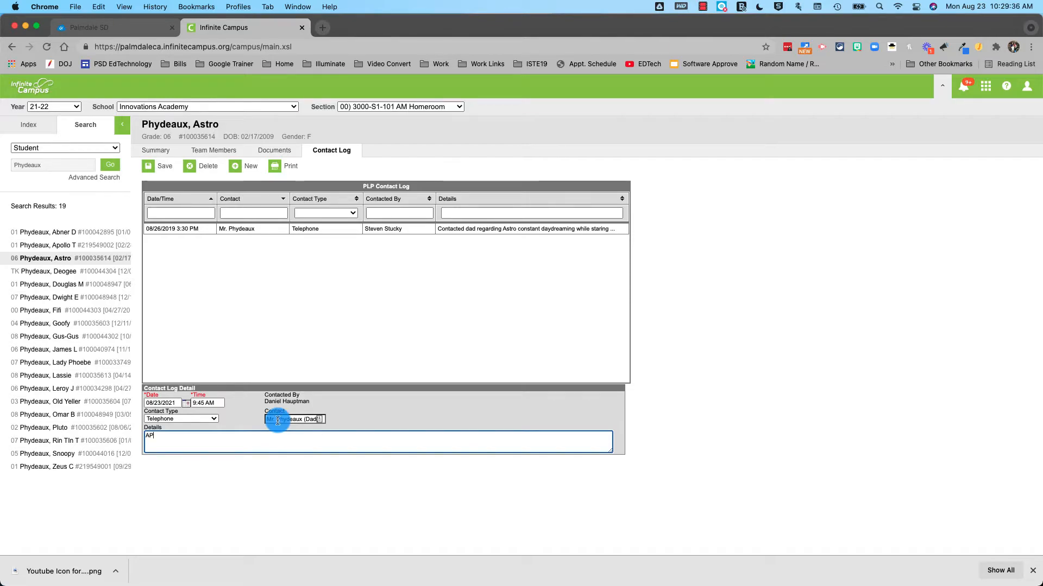
{"action": "scroll", "coordinate": [250, 504], "scroll_direction": "up", "scroll_amount": 1}
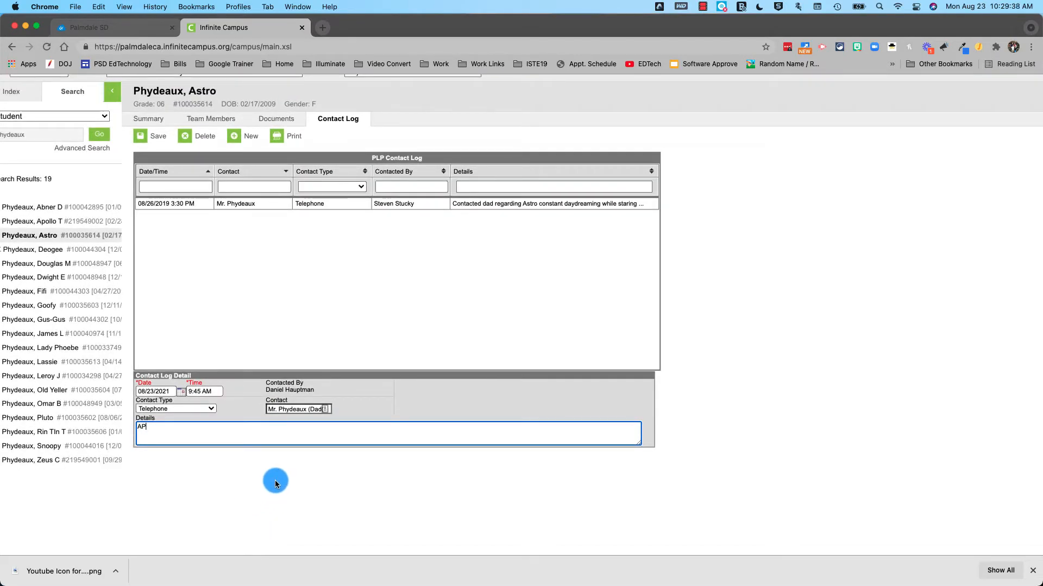
{"action": "scroll", "coordinate": [275, 480], "scroll_direction": "up", "scroll_amount": 3}
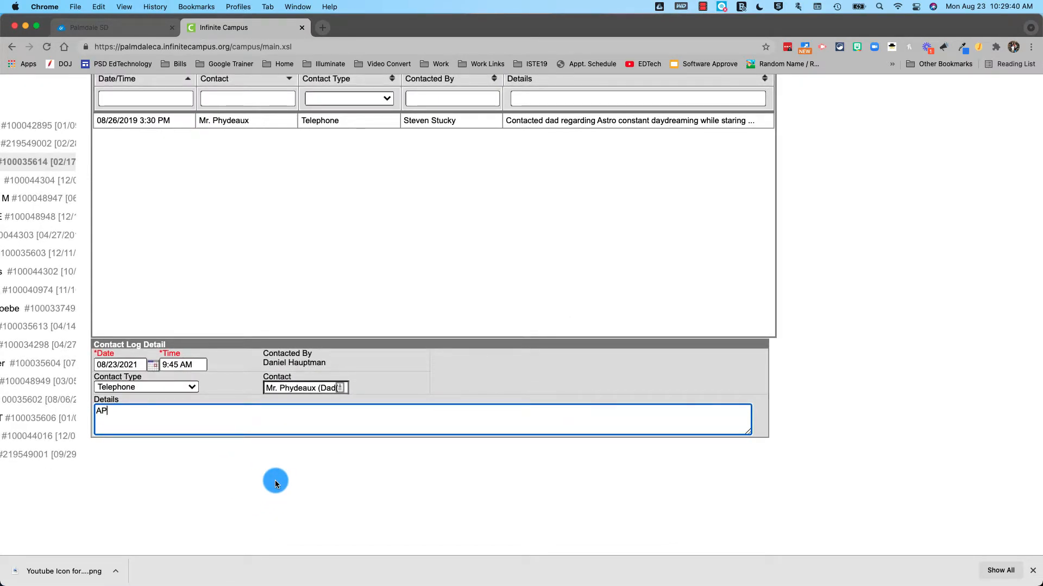
{"action": "type", "text": "was"}
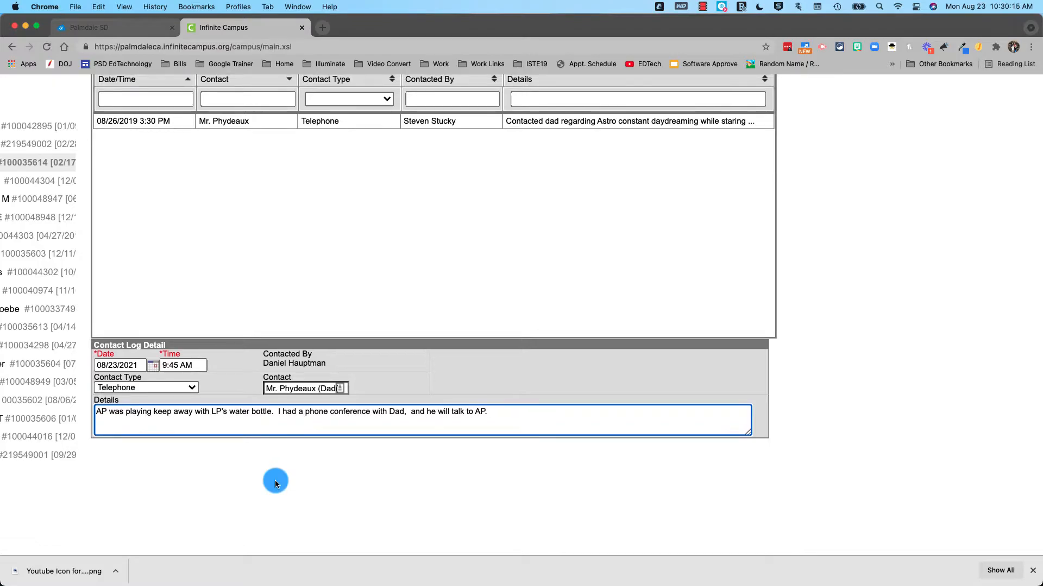
{"action": "scroll", "coordinate": [271, 470], "scroll_direction": "left", "scroll_amount": 1}
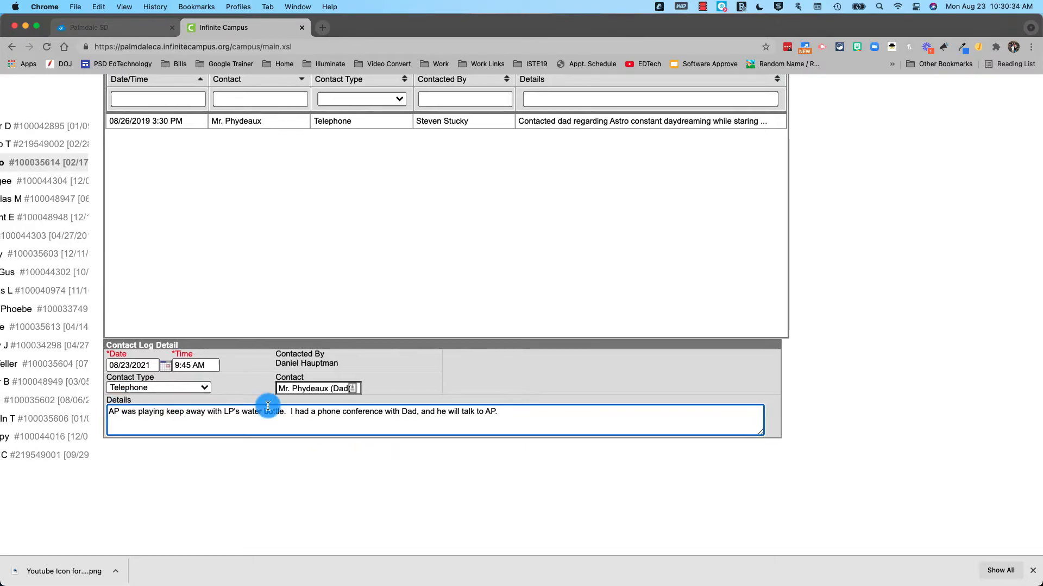
{"action": "scroll", "coordinate": [326, 430], "scroll_direction": "up", "scroll_amount": 4}
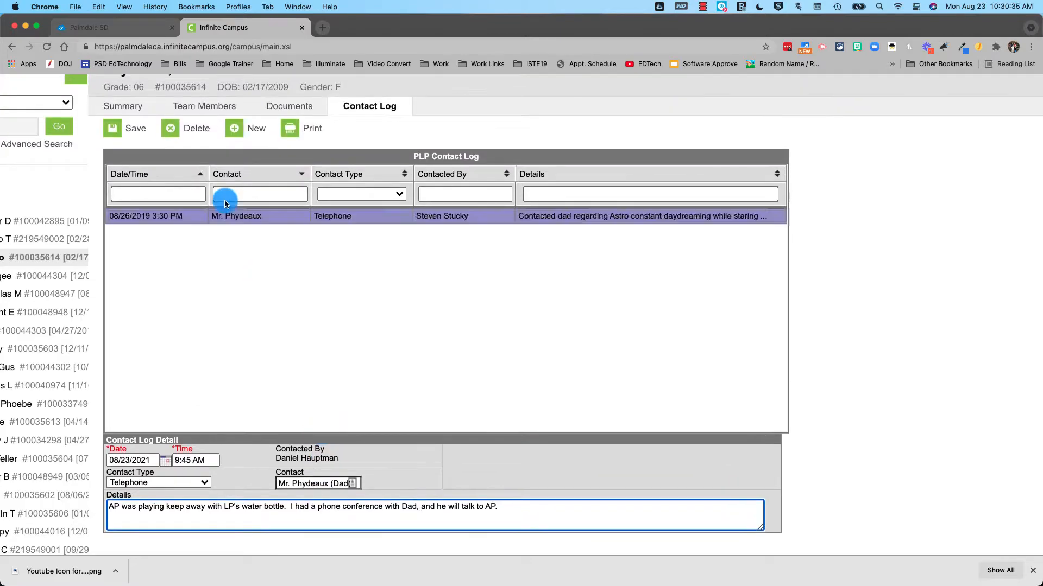
Save the entry, remove a stray bracket from the contact name, and save again
{"action": "left_click", "coordinate": [130, 131]}
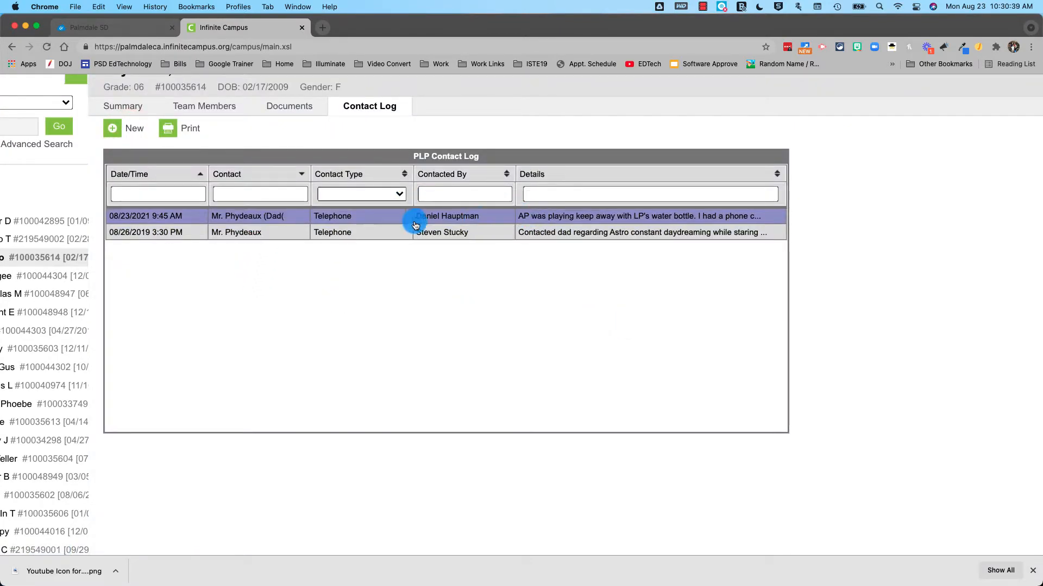
{"action": "left_click", "coordinate": [273, 216]}
{"action": "left_click", "coordinate": [339, 484]}
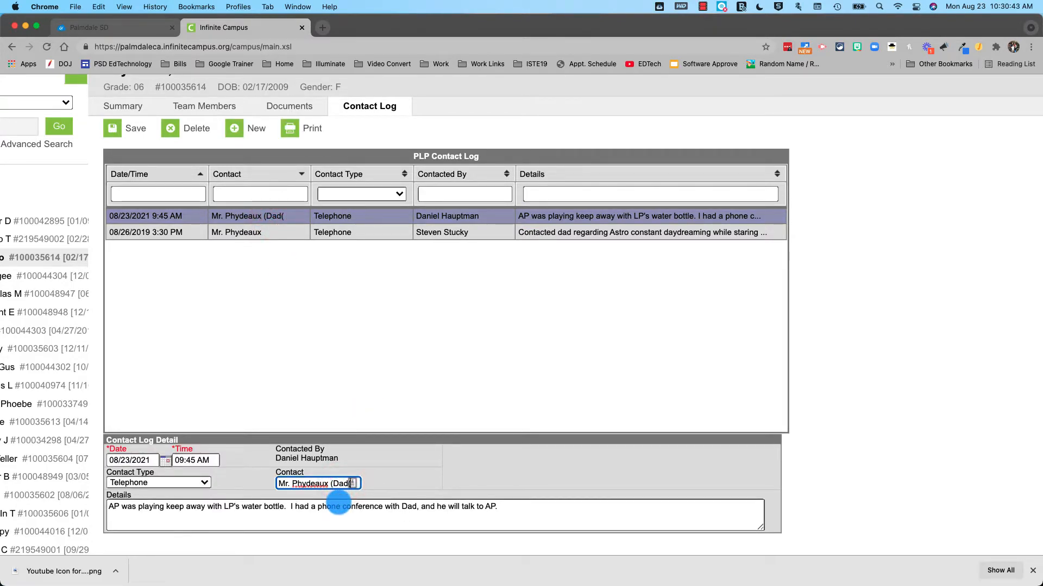
{"action": "key", "text": "BackSpace"}
{"action": "left_click", "coordinate": [120, 129]}
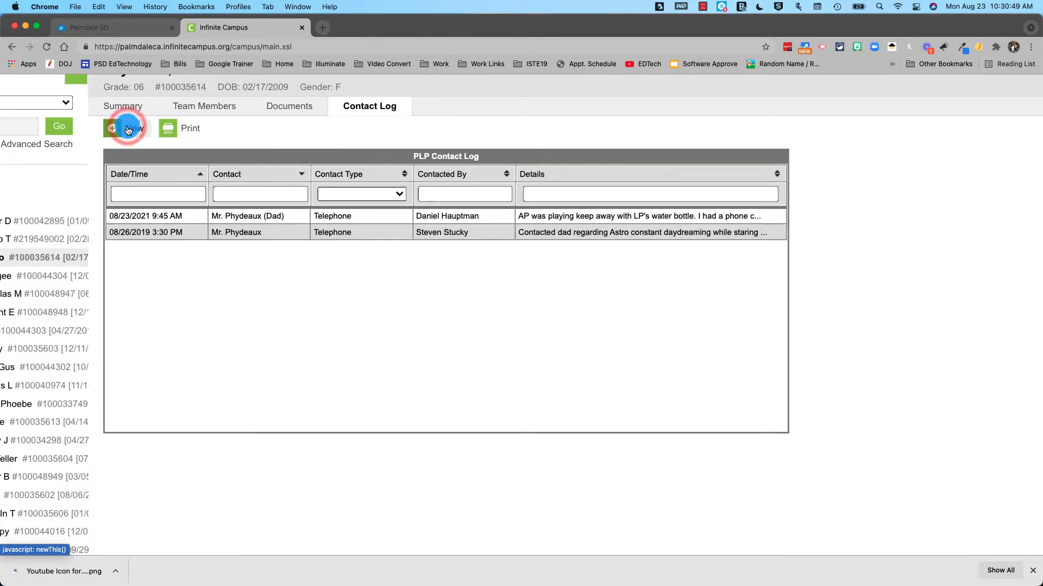
Reopen the contact log entries and save, leaving two entries listed
{"action": "left_click", "coordinate": [533, 220]}
{"action": "left_click", "coordinate": [519, 509]}
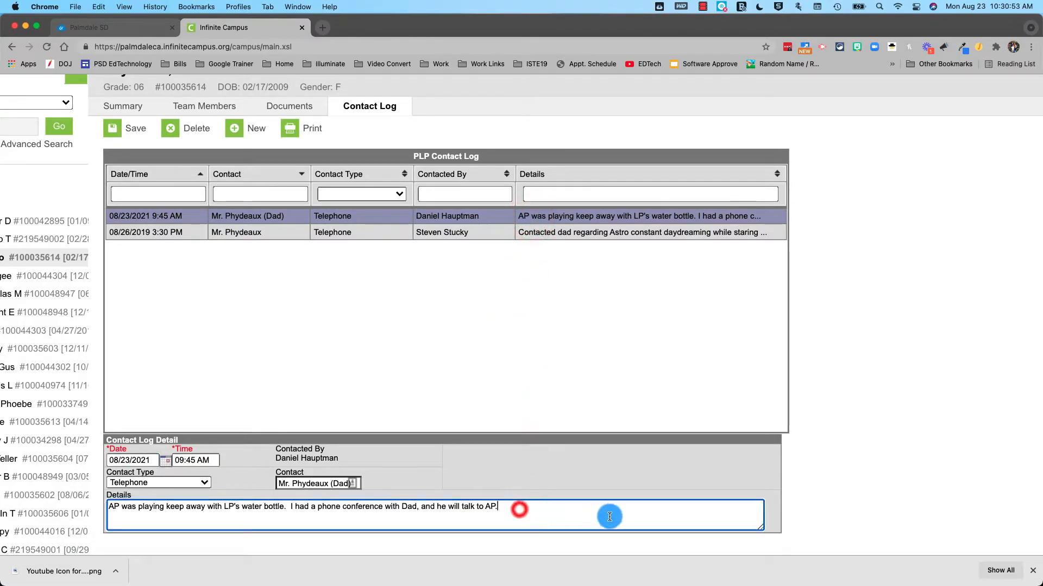
{"action": "left_click", "coordinate": [118, 131]}
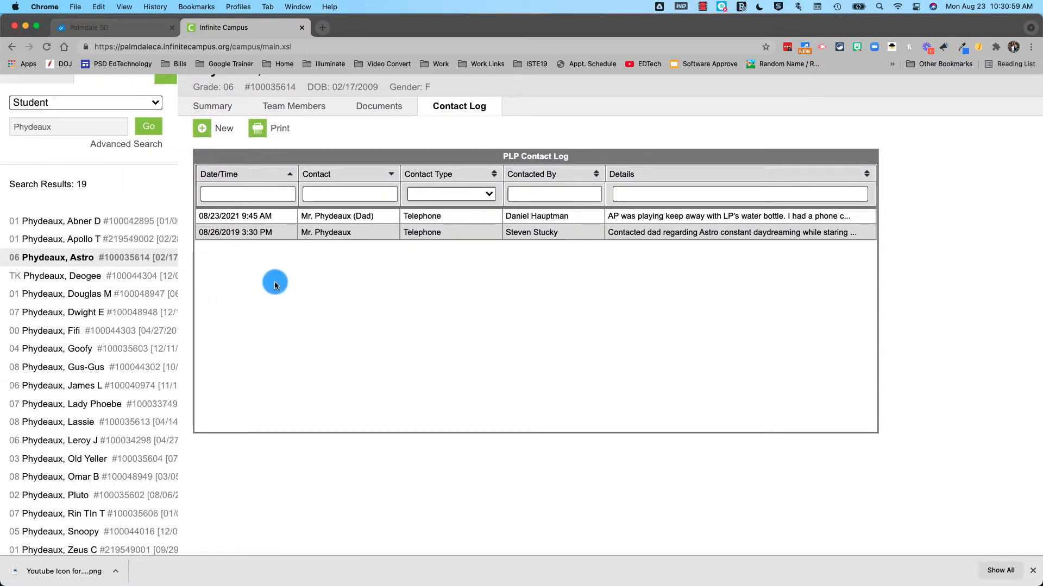
{"action": "scroll", "coordinate": [275, 282], "scroll_direction": "up", "scroll_amount": 2}
Collapse PLP and Student Information, expand Behavior and open Behavior Referral
{"action": "left_click", "coordinate": [38, 138]}
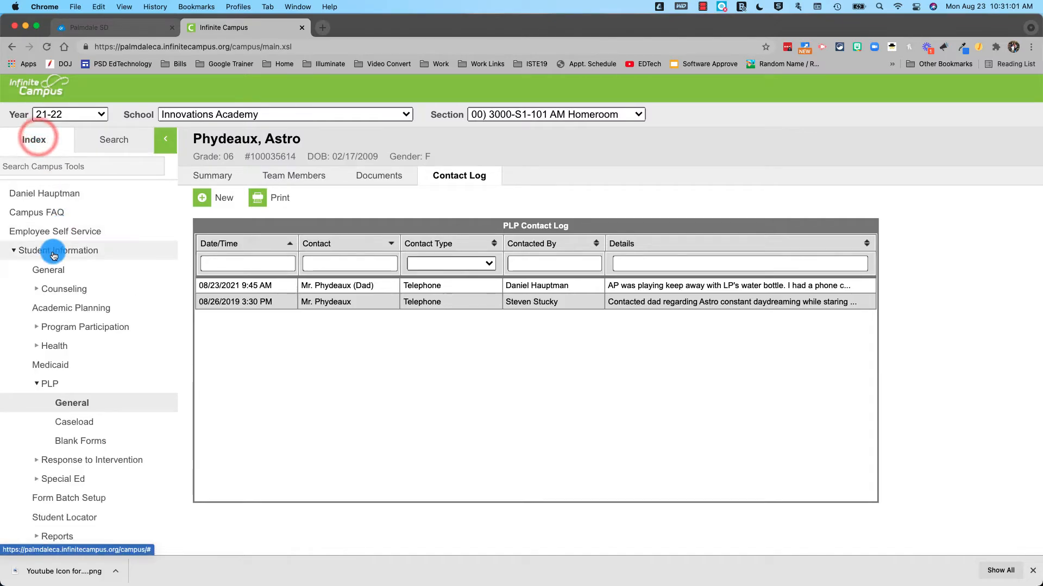
{"action": "left_click", "coordinate": [42, 383]}
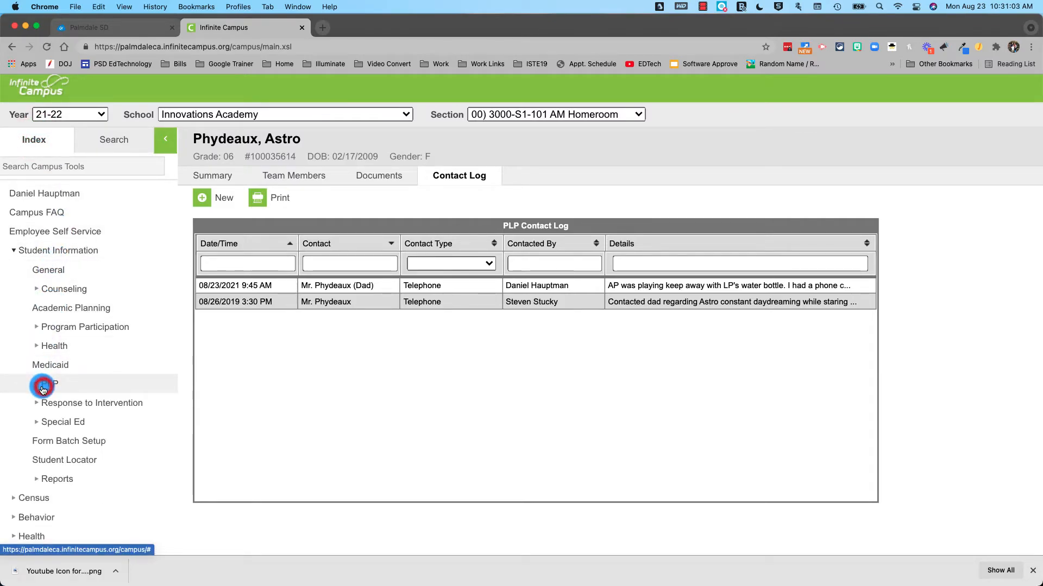
{"action": "left_click", "coordinate": [42, 260]}
{"action": "scroll", "coordinate": [42, 262], "scroll_direction": "down", "scroll_amount": 1}
{"action": "scroll", "coordinate": [33, 255], "scroll_direction": "down", "scroll_amount": 1}
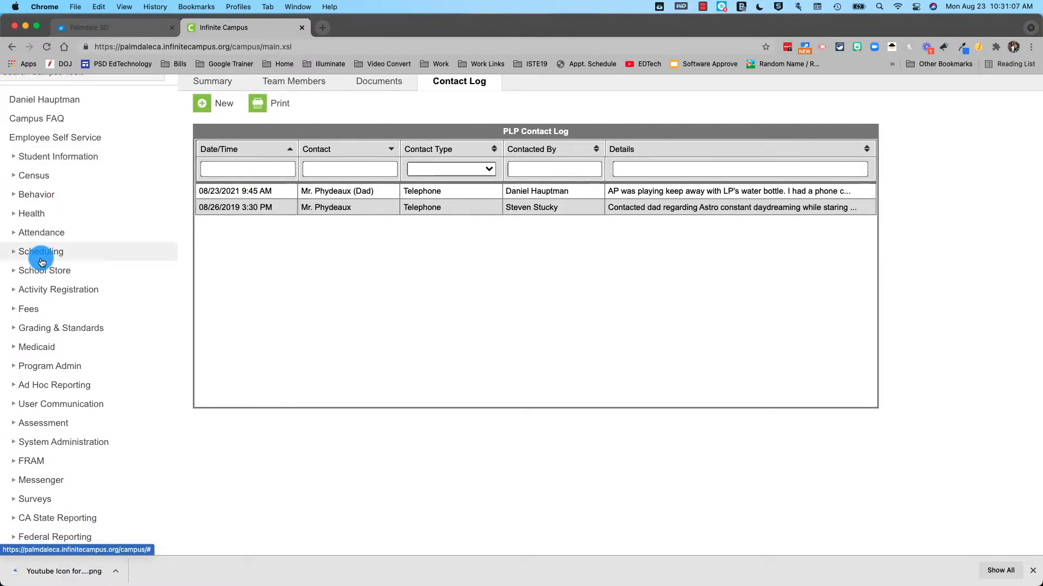
{"action": "left_click", "coordinate": [33, 198]}
{"action": "left_click", "coordinate": [43, 233]}
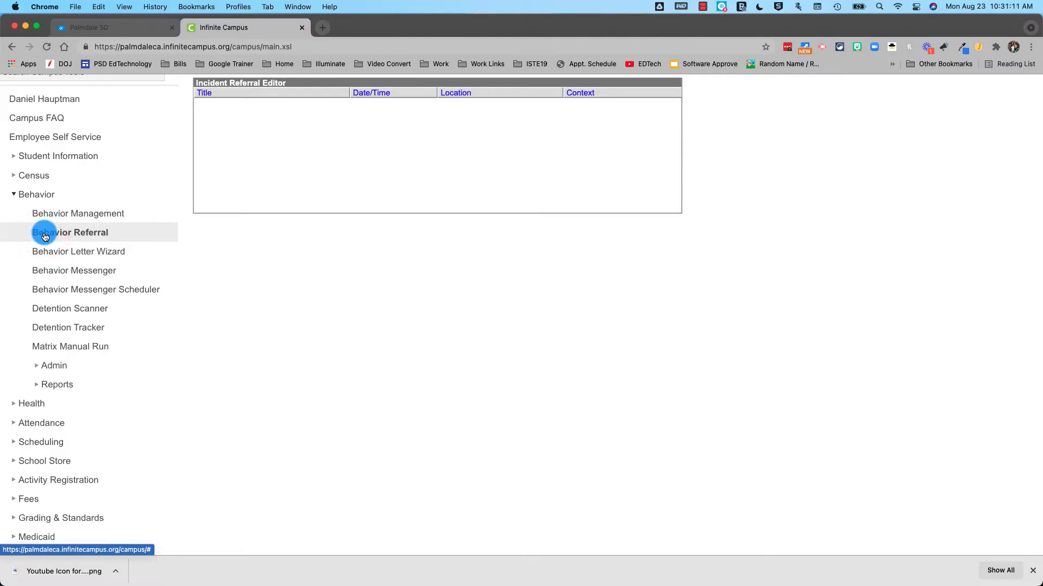
Start a new behavior referral and keep its alignment as Discipline
{"action": "scroll", "coordinate": [412, 295], "scroll_direction": "up", "scroll_amount": 3}
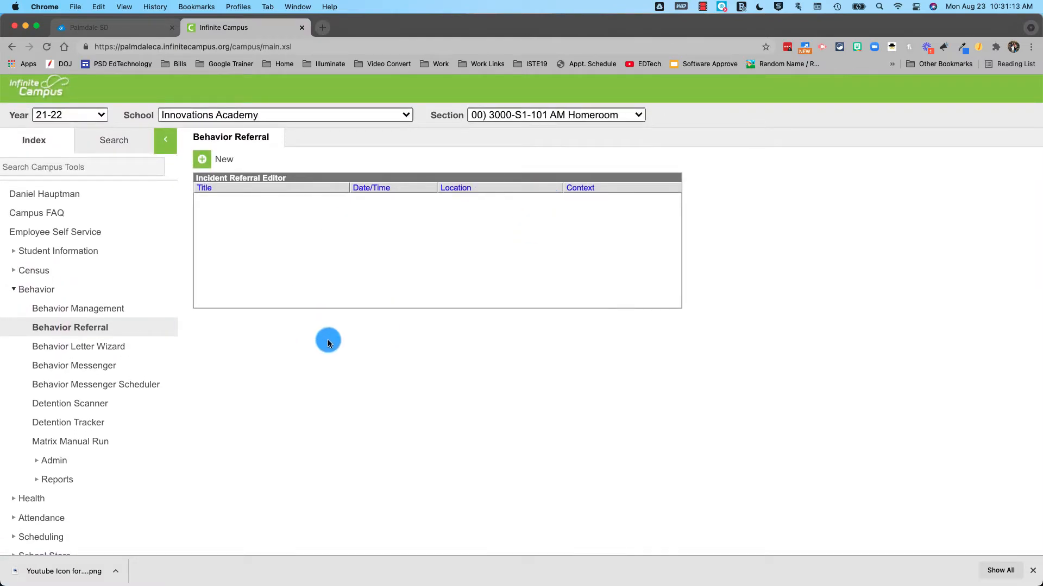
{"action": "left_click", "coordinate": [205, 159]}
{"action": "scroll", "coordinate": [281, 285], "scroll_direction": "down", "scroll_amount": 5}
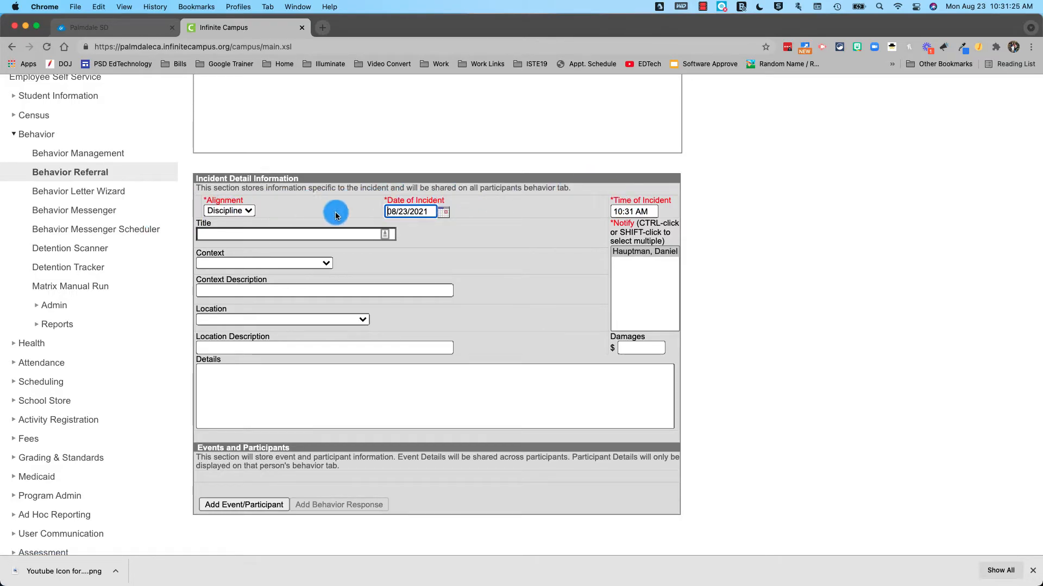
{"action": "left_click", "coordinate": [245, 212]}
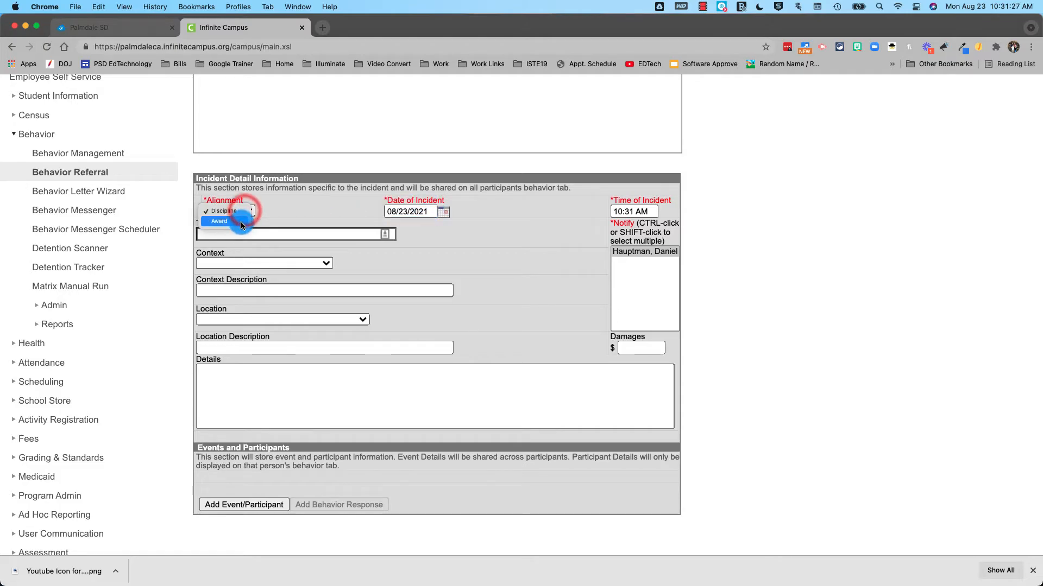
{"action": "left_click", "coordinate": [273, 214]}
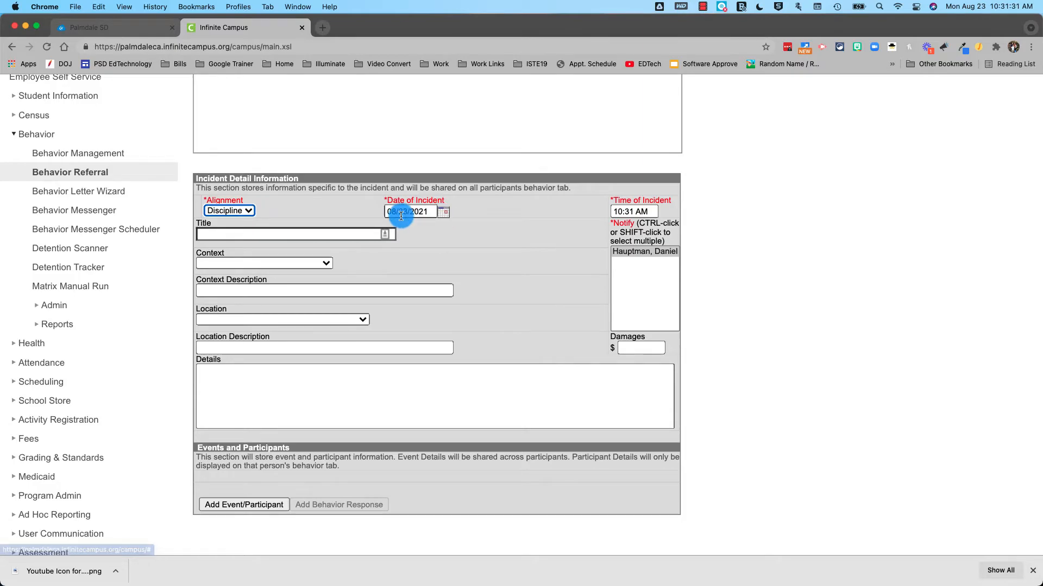
Replace the default Time of Incident with 10:15 AM
{"action": "double_click", "coordinate": [623, 216]}
{"action": "left_click_drag", "start_coordinate": [612, 213], "coordinate": [632, 209]}
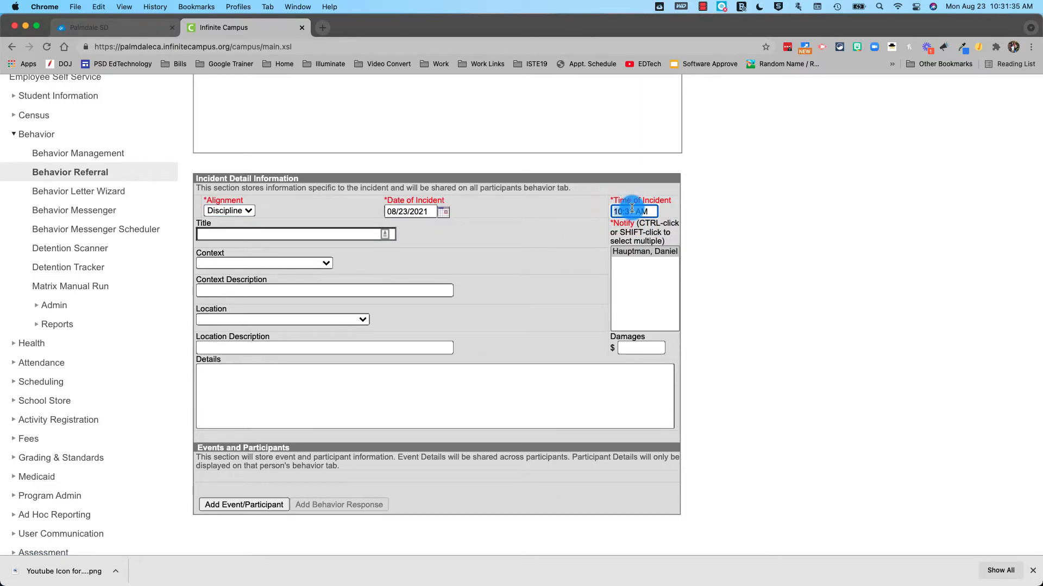
{"action": "type", "text": "10:15"}
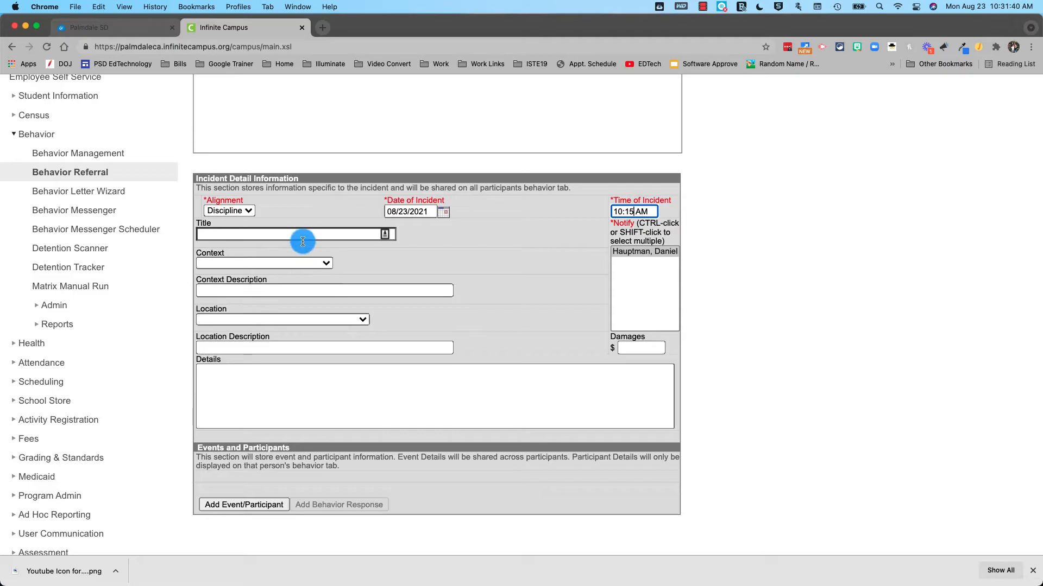
Enter 'Throwing Rocks' as the referral title, leave Notify unchanged, and open the Context list
{"action": "left_click", "coordinate": [303, 237]}
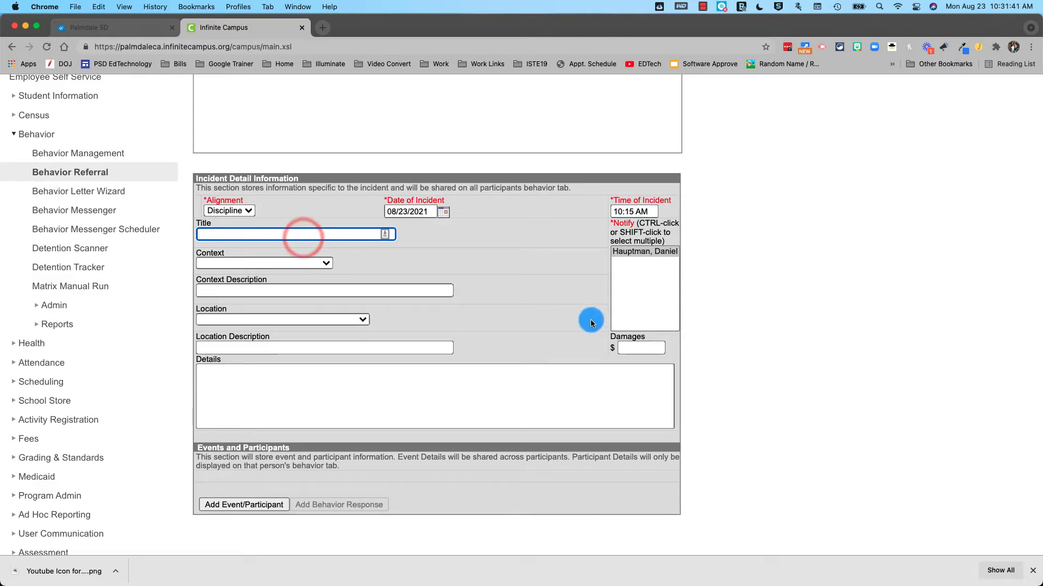
{"action": "type", "text": "Throwing Rocls"}
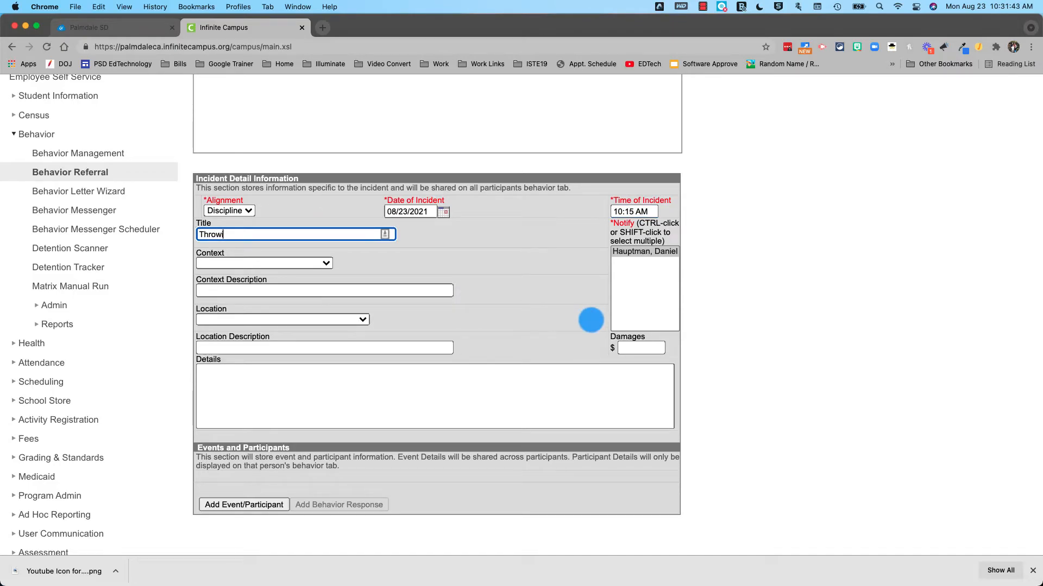
{"action": "key", "text": "BackSpace"}
{"action": "key", "text": "BackSpace"}
{"action": "type", "text": "ks"}
{"action": "key", "text": "Tab"}
{"action": "left_click", "coordinate": [423, 272]}
{"action": "left_click", "coordinate": [231, 264]}
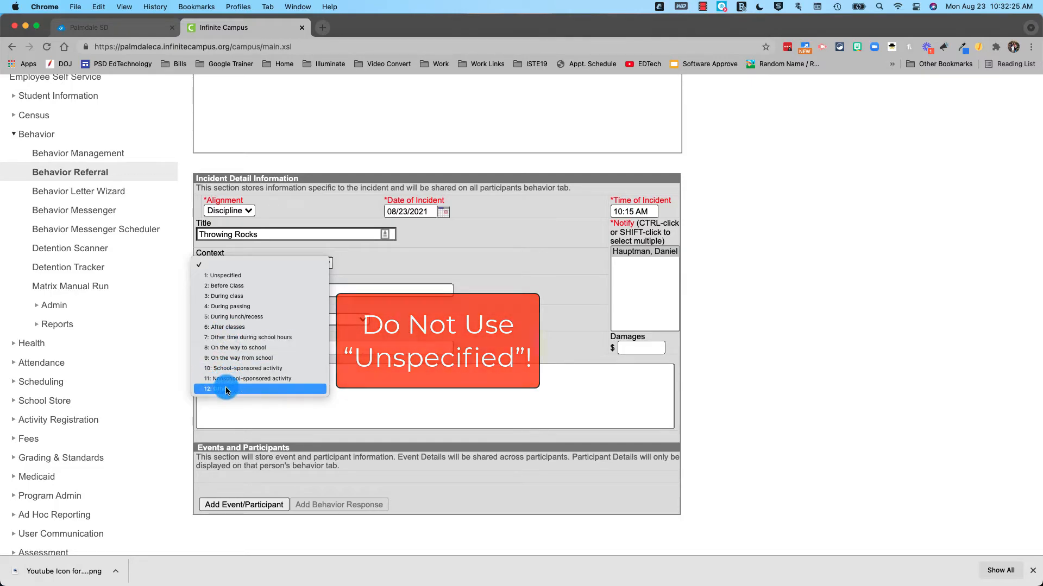
Set context to 7: Other time during school hours, described 'During lineup after the whistle blew to end recess'
{"action": "left_click", "coordinate": [232, 318]}
{"action": "left_click", "coordinate": [249, 291]}
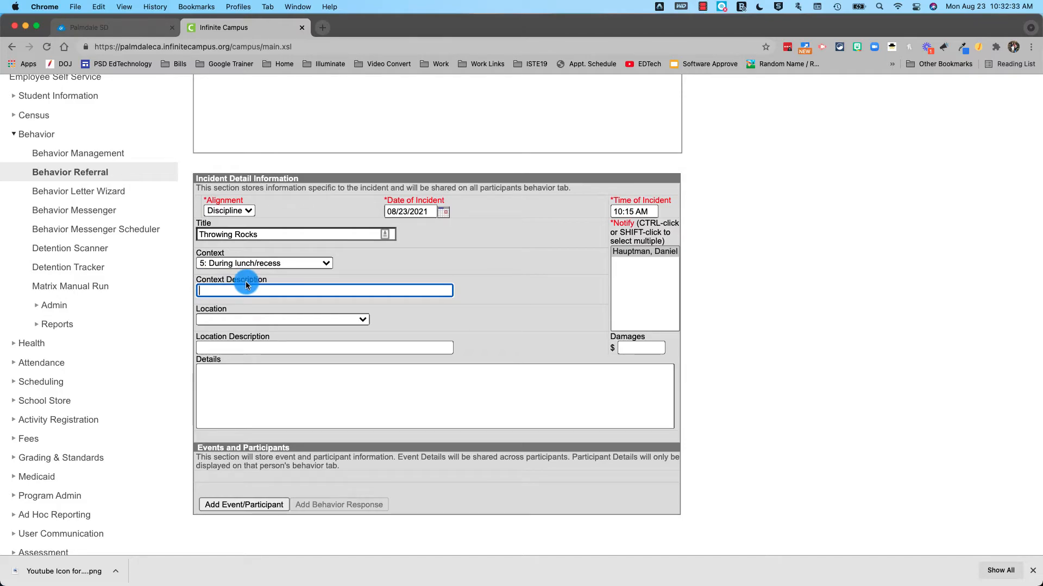
{"action": "left_click", "coordinate": [251, 273]}
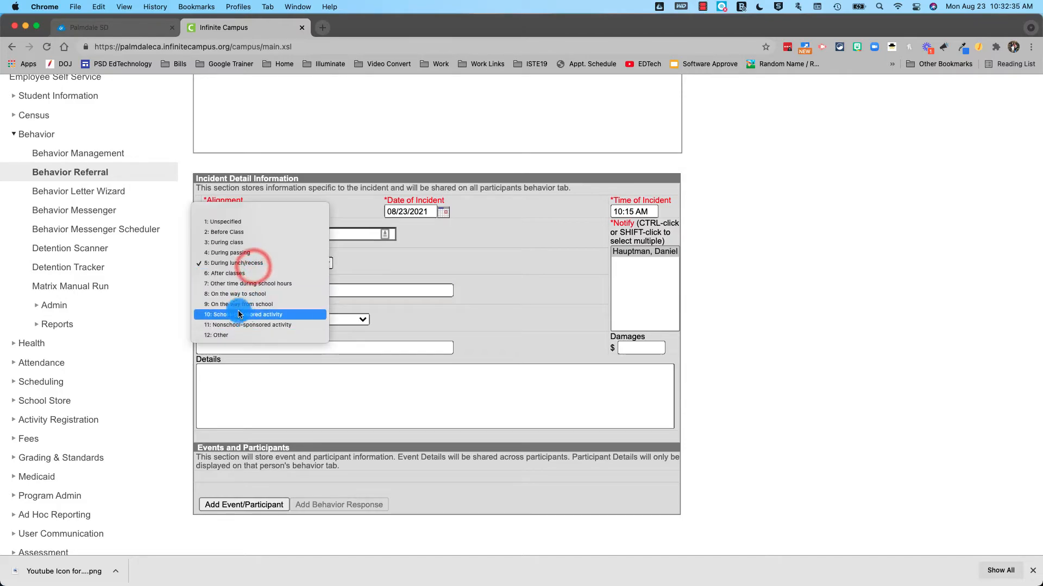
{"action": "left_click", "coordinate": [234, 285]}
{"action": "left_click", "coordinate": [256, 290]}
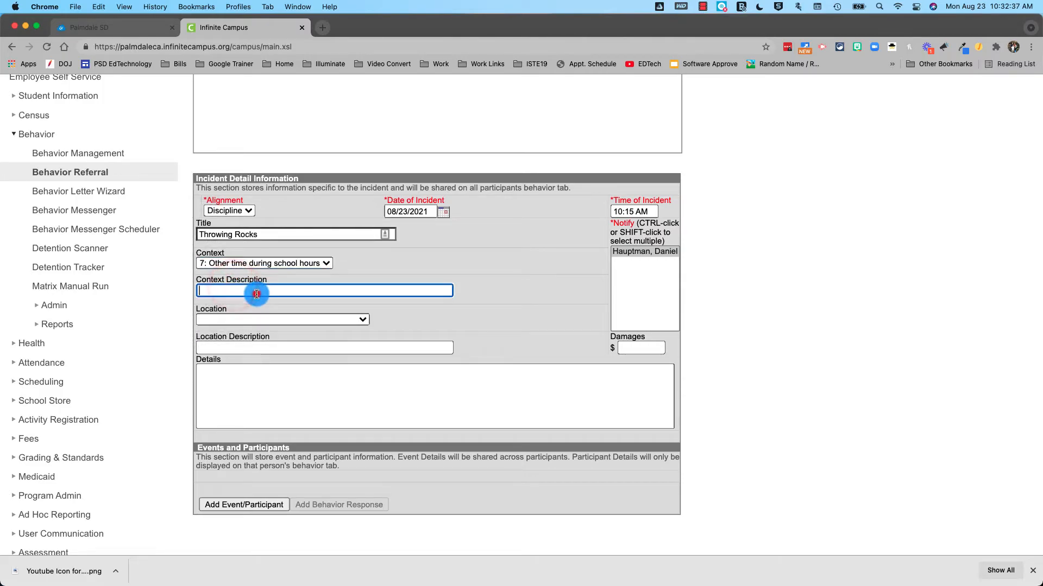
{"action": "type", "text": "During line"}
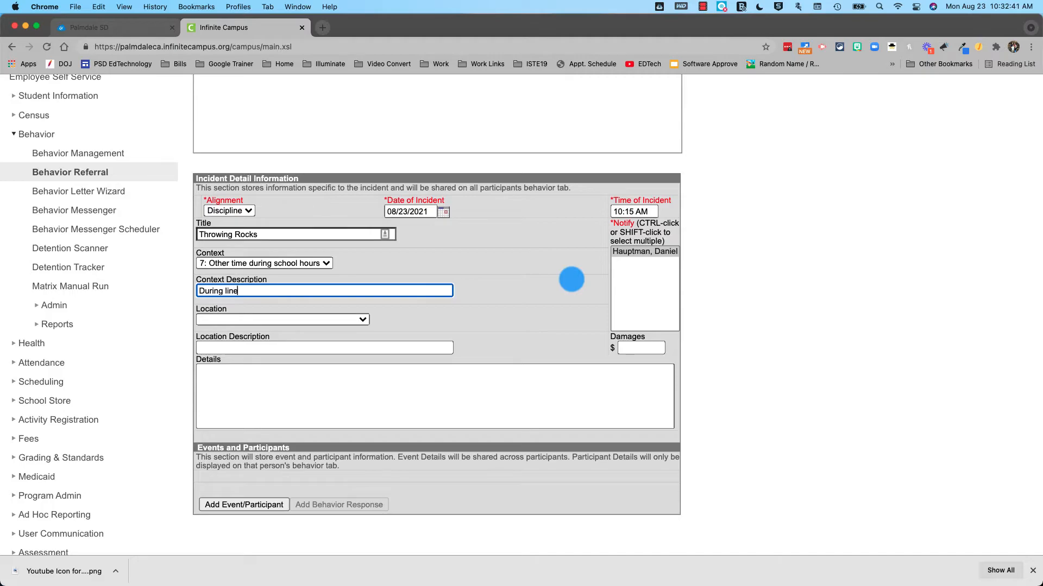
{"action": "type", "text": "up after the whistle blew f"}
{"action": "key", "text": "BackSpace"}
{"action": "type", "text": "to end "}
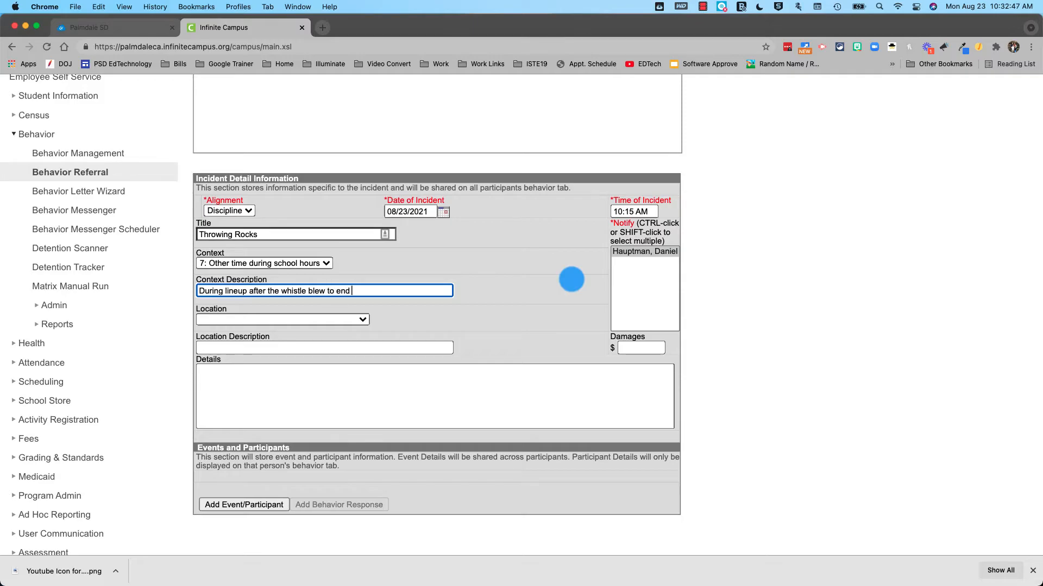
{"action": "type", "text": "recess"}
Set location to 2n: On Campus: Other outside area, described as 'At my line up area'
{"action": "left_click", "coordinate": [353, 320]}
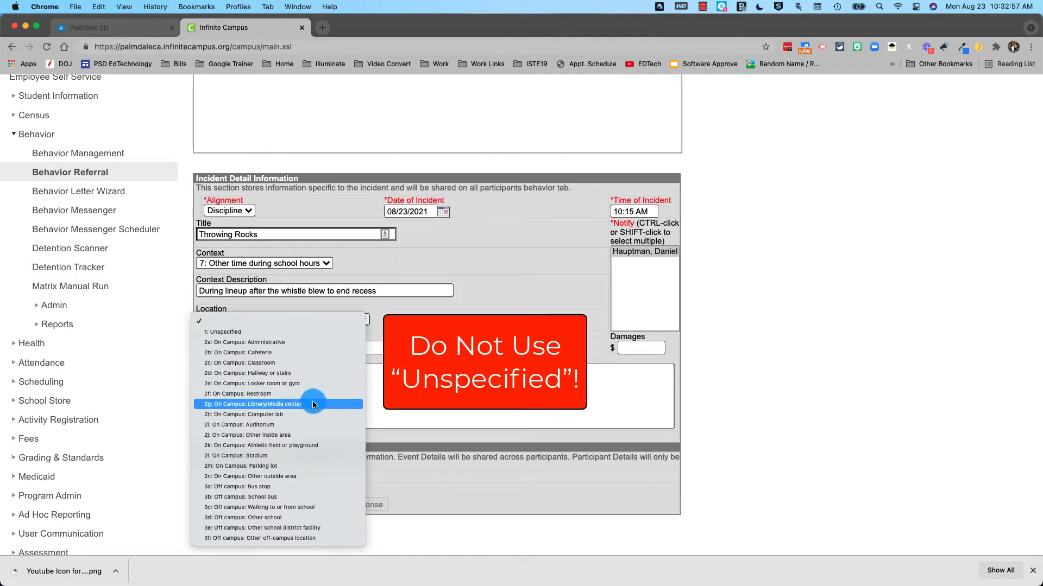
{"action": "left_click", "coordinate": [308, 477]}
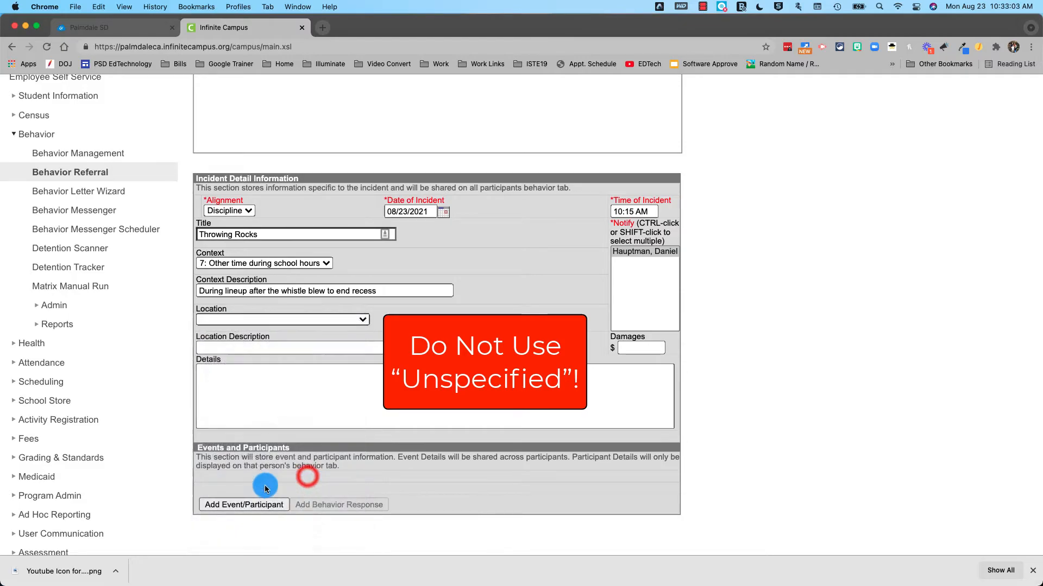
{"action": "left_click", "coordinate": [209, 345]}
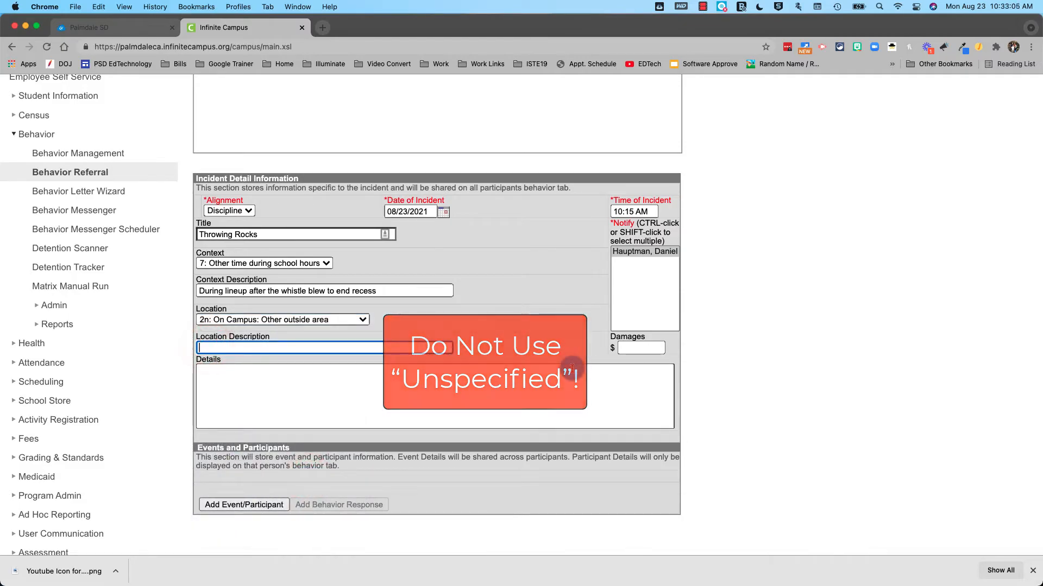
{"action": "type", "text": "I"}
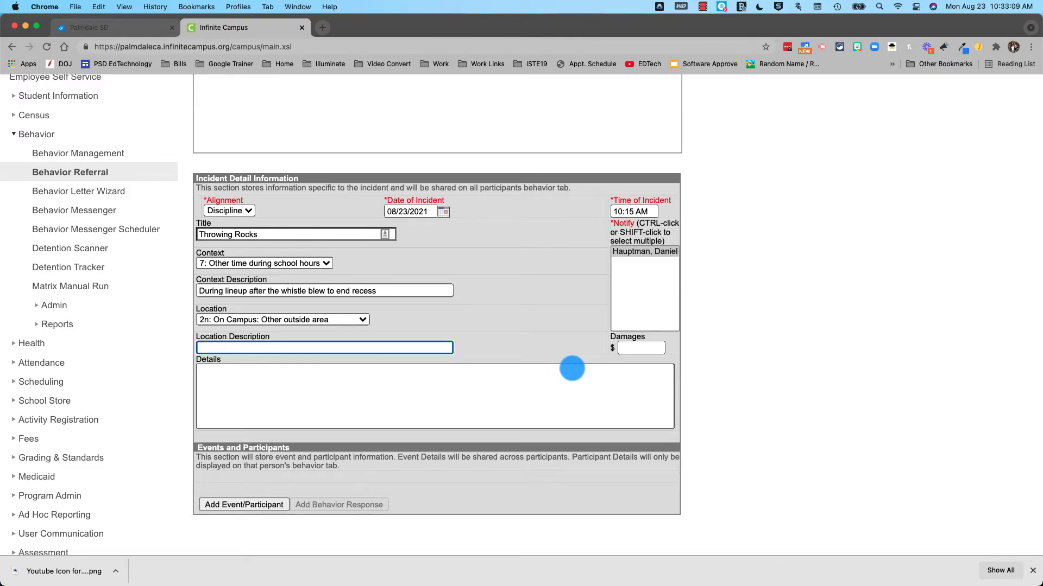
{"action": "type", "text": "At my line up area"}
Enter details 'AP was throwing rocks at LP and JP. SP was witness to the event.', fixing 'roks'
{"action": "left_click", "coordinate": [435, 390]}
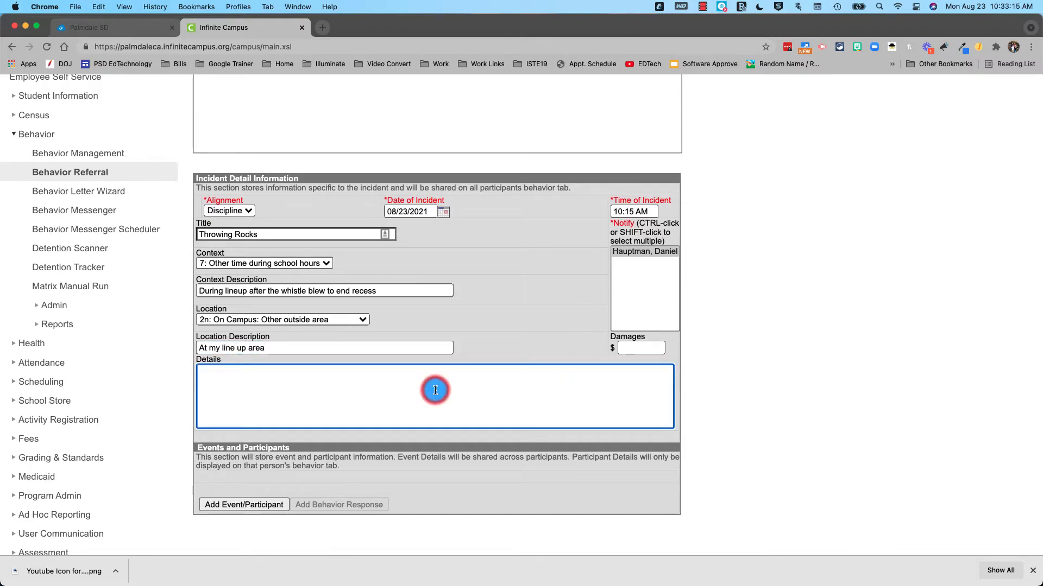
{"action": "scroll", "coordinate": [435, 391], "scroll_direction": "down", "scroll_amount": 1}
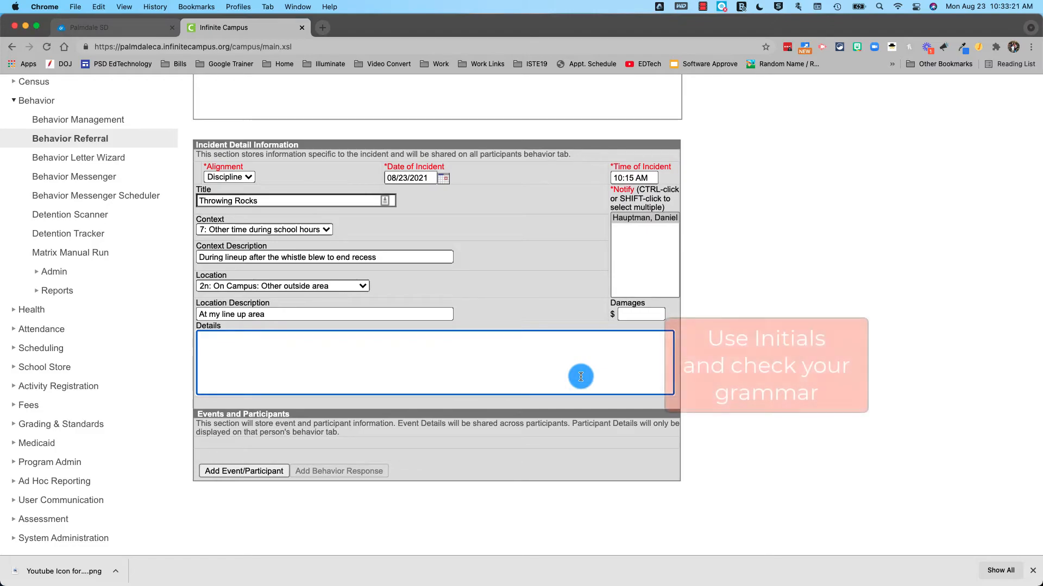
{"action": "type", "text": "A"}
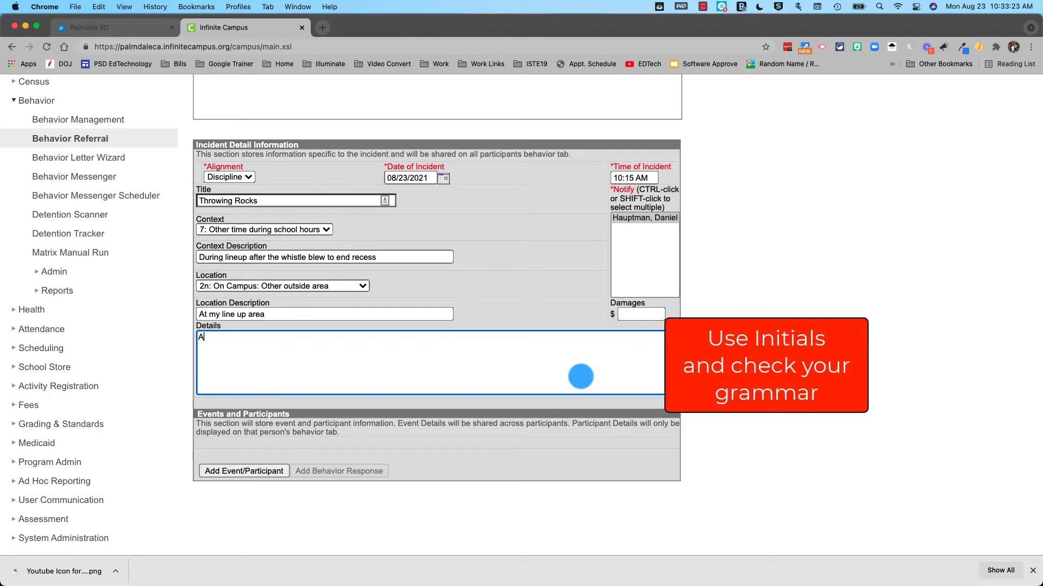
{"action": "type", "text": "P was throwing roks at LP and JP.  SP "}
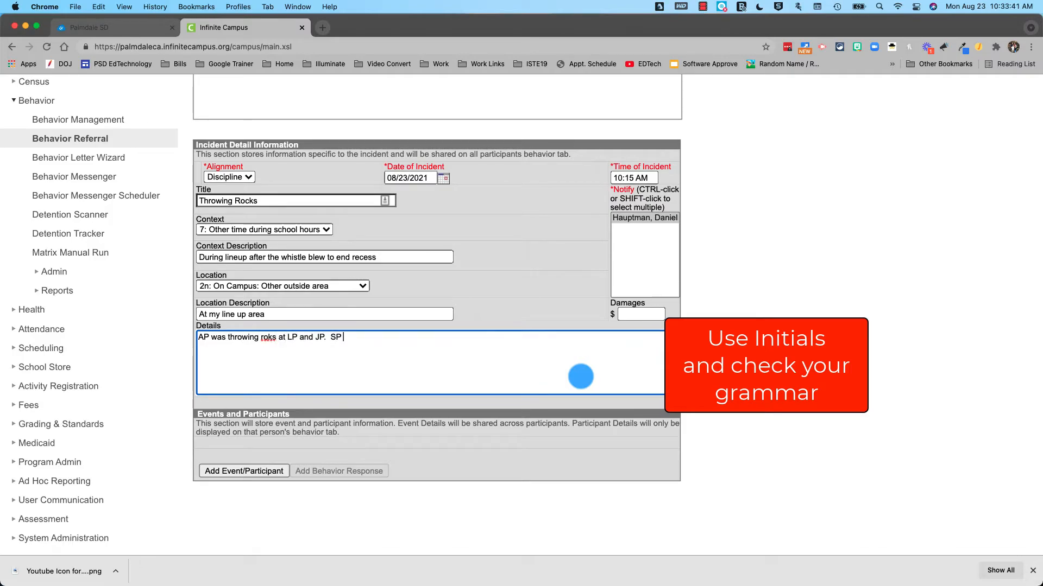
{"action": "type", "text": "was witness to the event."}
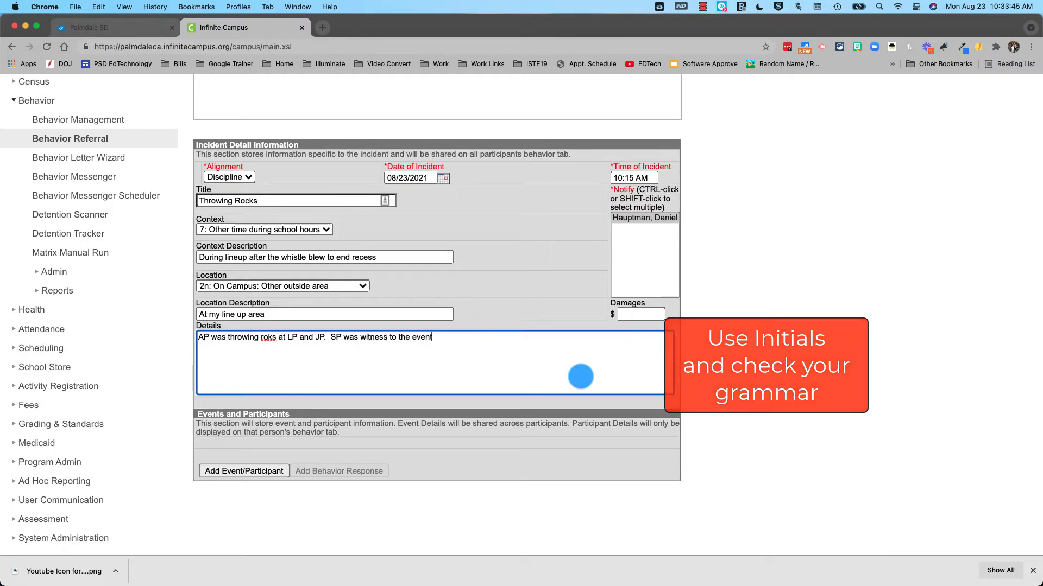
{"action": "left_click", "coordinate": [268, 340]}
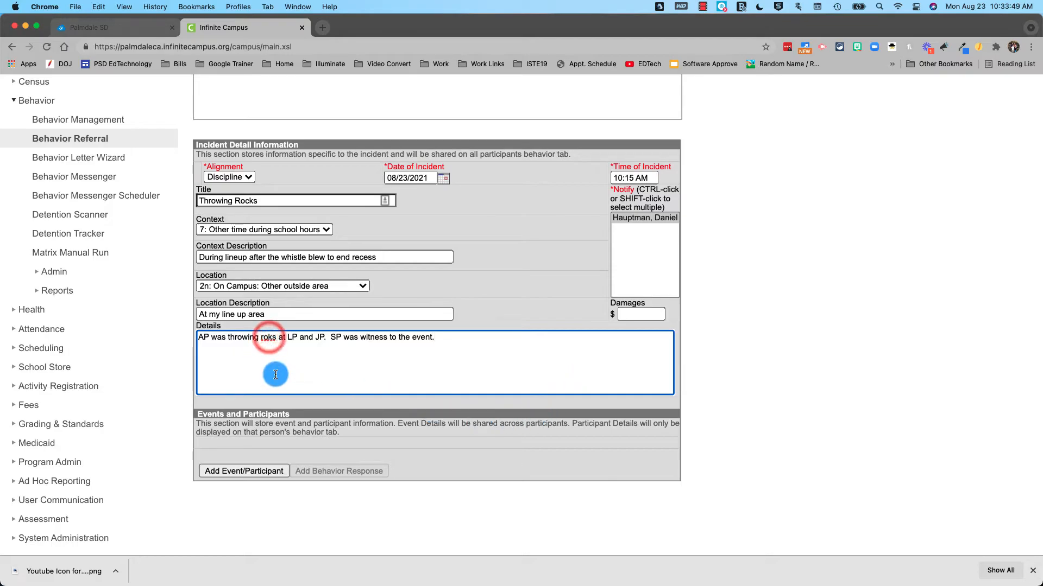
{"action": "type", "text": "c"}
{"action": "left_click", "coordinate": [467, 342]}
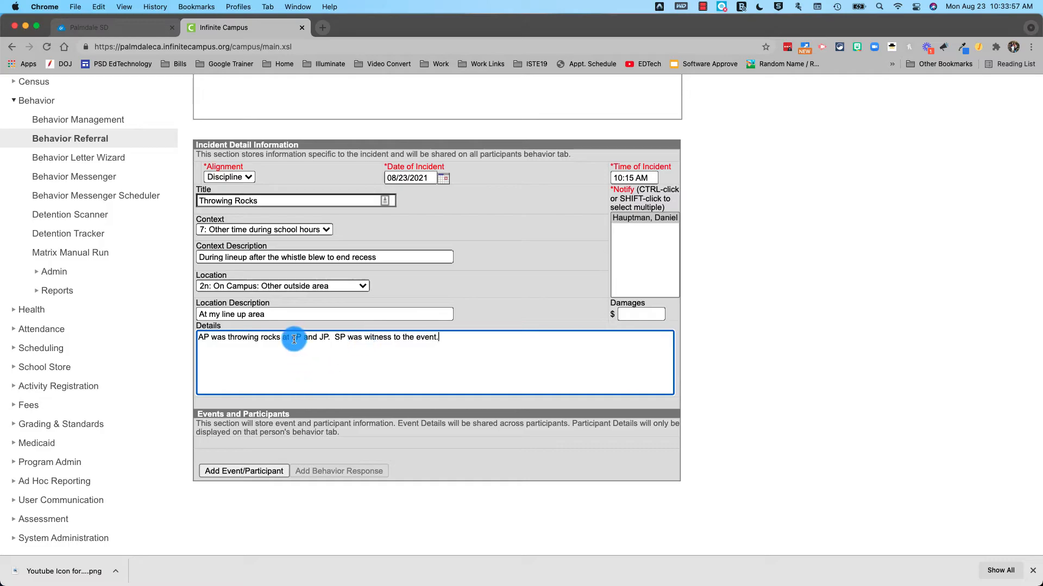
{"action": "left_click_drag", "start_coordinate": [303, 338], "coordinate": [329, 337]}
{"action": "left_click", "coordinate": [203, 339]}
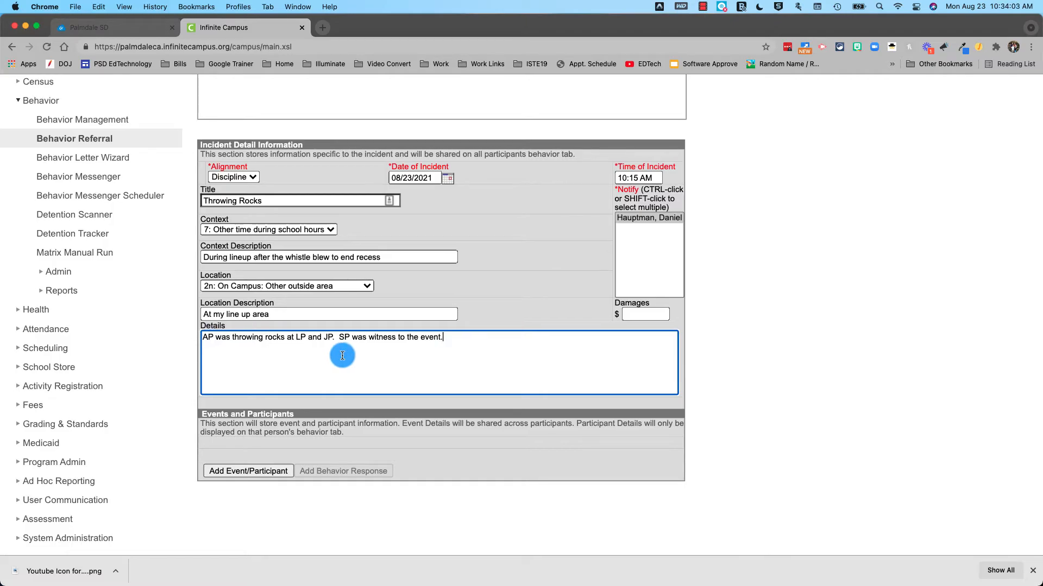
Add a new event of type Referral to Administrator from Teacher
{"action": "left_click", "coordinate": [242, 474]}
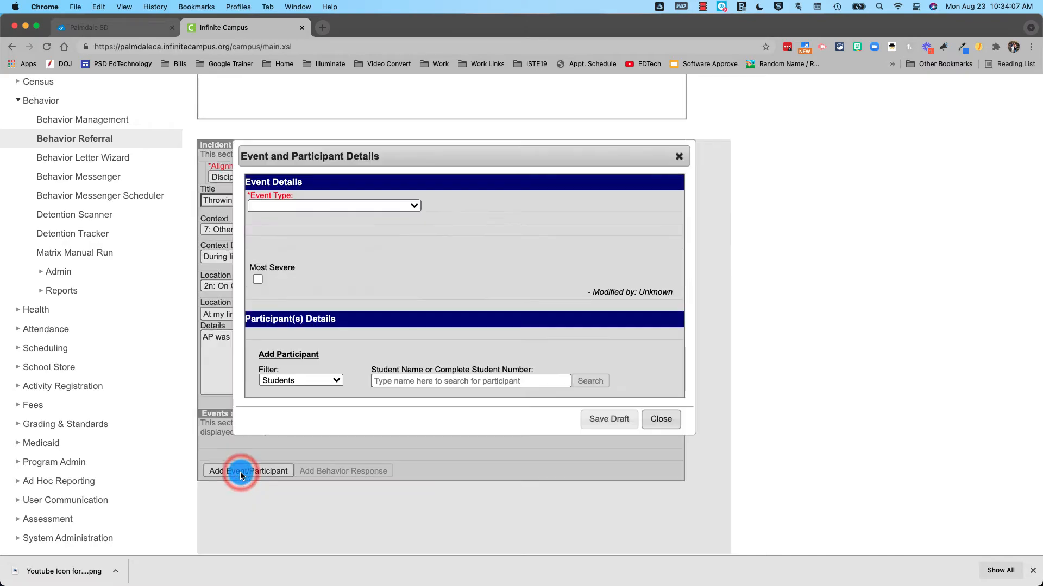
{"action": "left_click", "coordinate": [337, 205]}
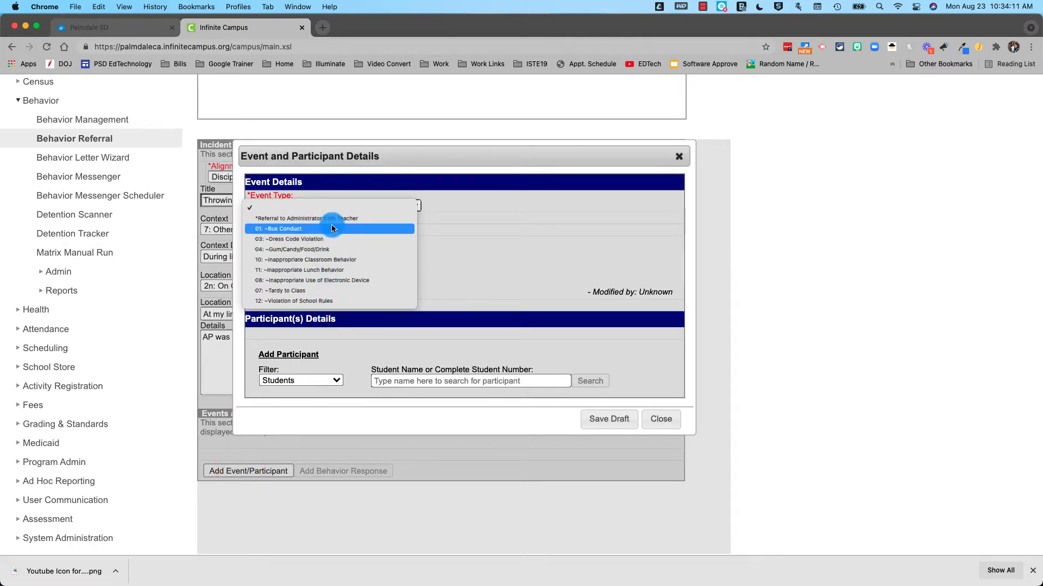
{"action": "left_click", "coordinate": [270, 219]}
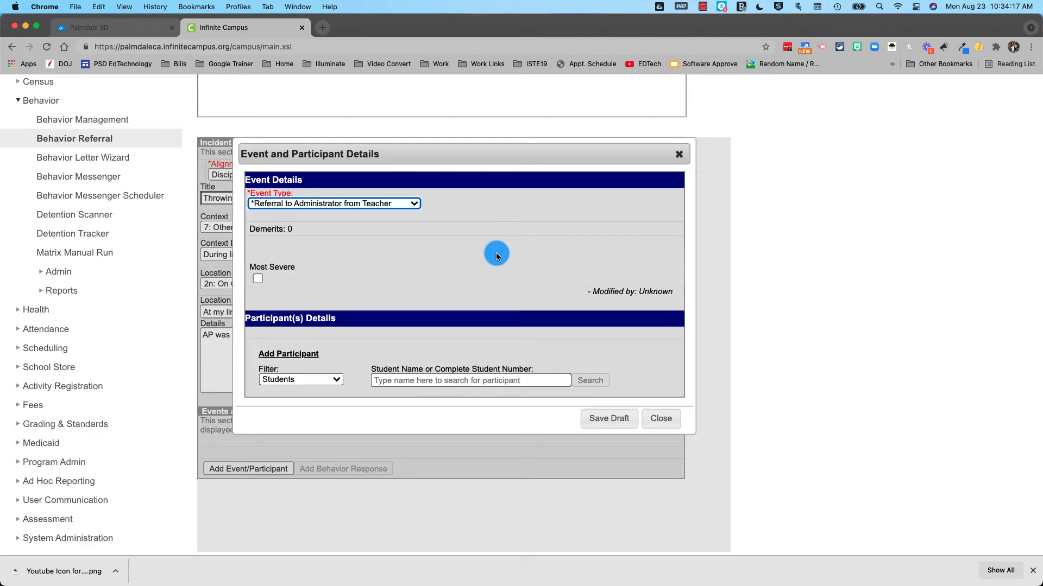
Search by the student's surname and add the first student as Offender
{"action": "left_click", "coordinate": [429, 380]}
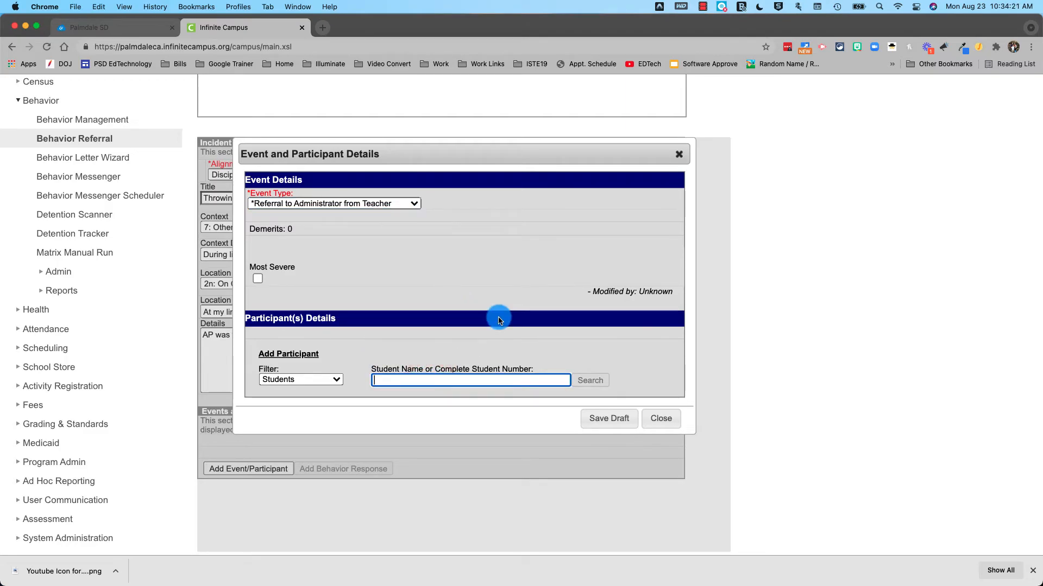
{"action": "type", "text": "phydeaux"}
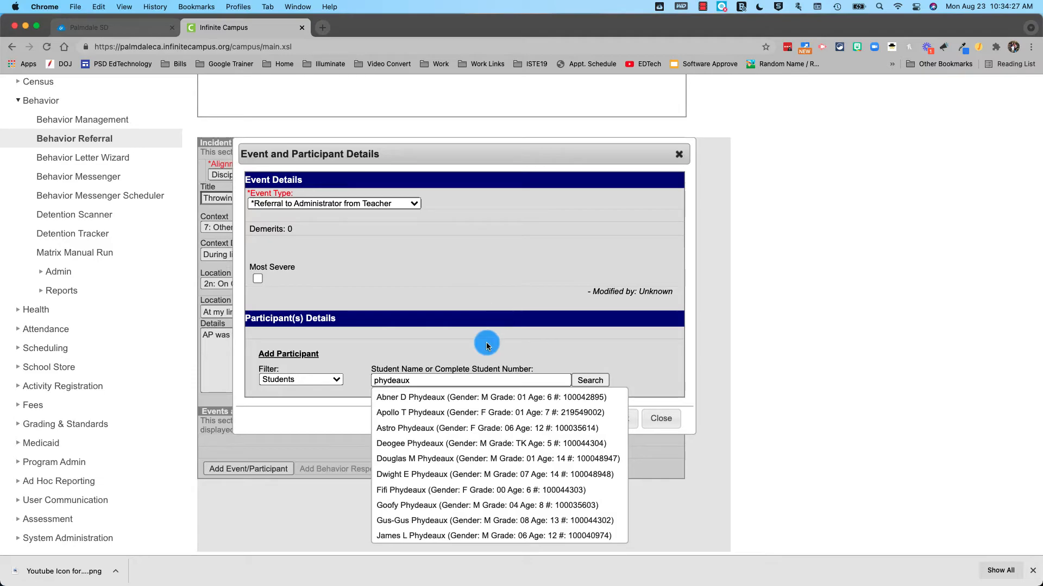
{"action": "scroll", "coordinate": [465, 453], "scroll_direction": "down", "scroll_amount": 3}
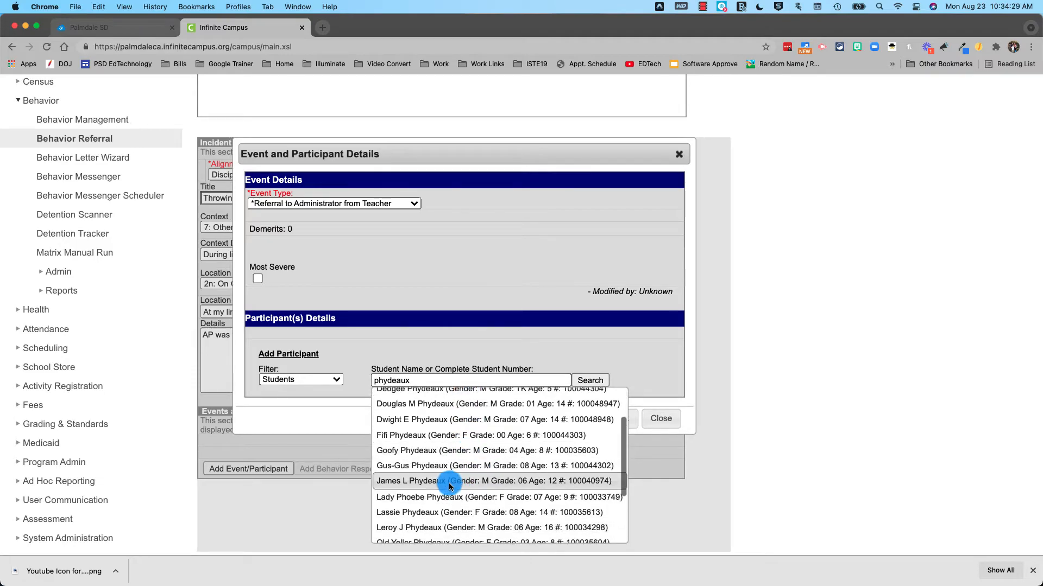
{"action": "scroll", "coordinate": [423, 459], "scroll_direction": "up", "scroll_amount": 3}
{"action": "left_click", "coordinate": [411, 423]}
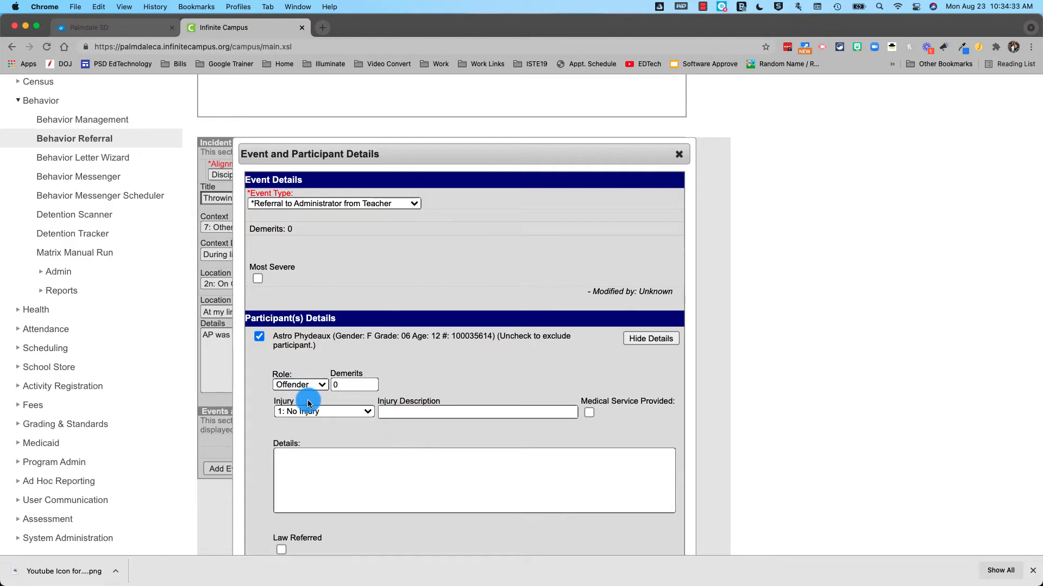
Start the offender's participant details with 'AP was th'
{"action": "scroll", "coordinate": [311, 419], "scroll_direction": "down", "scroll_amount": 2}
{"action": "left_click", "coordinate": [311, 419]}
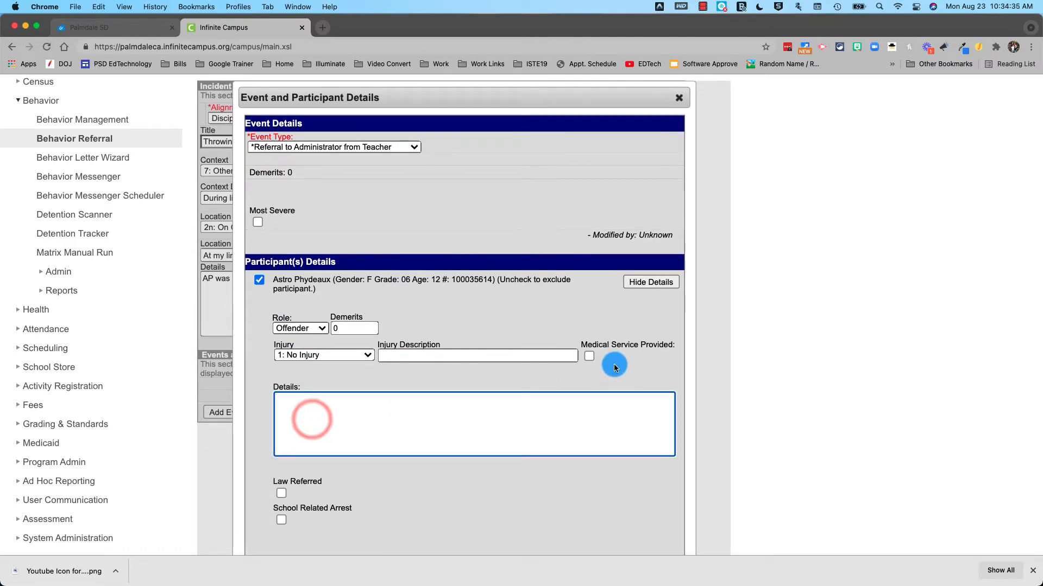
{"action": "type", "text": "AP was throwing rocks."}
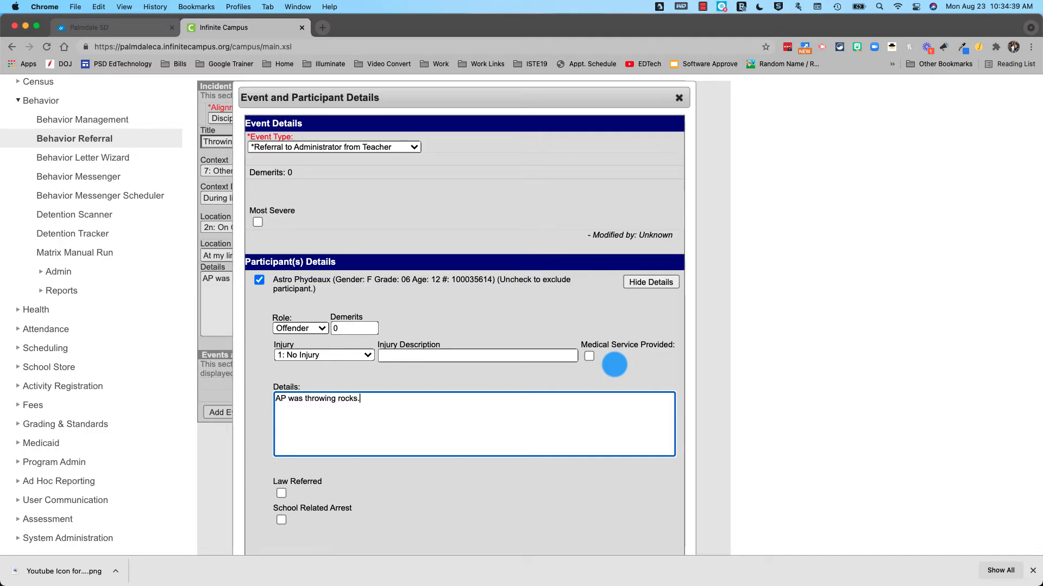
{"action": "scroll", "coordinate": [609, 381], "scroll_direction": "down", "scroll_amount": 5}
Search the same surname and add a second student to the event
{"action": "left_click", "coordinate": [400, 473]}
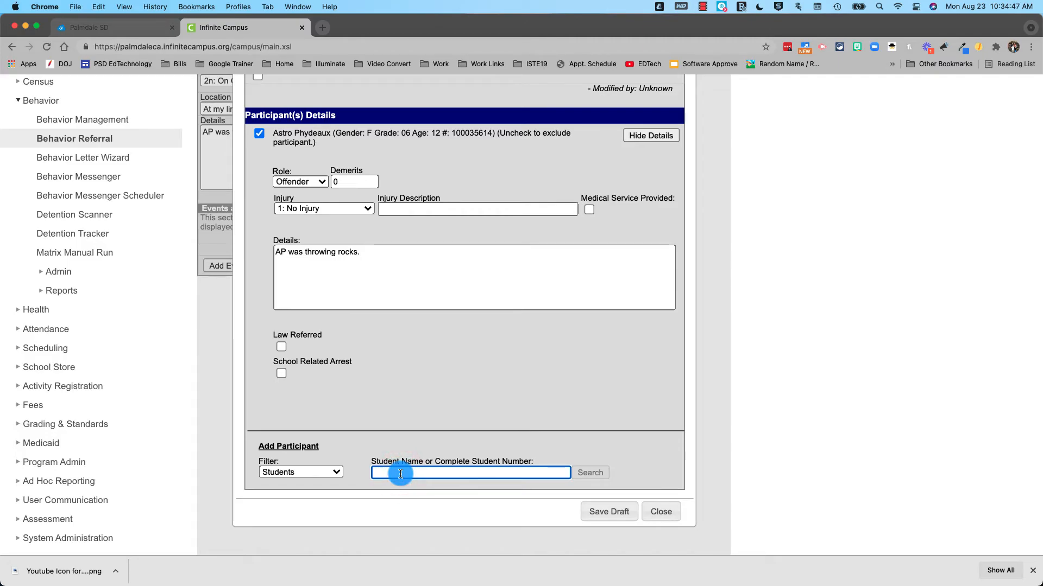
{"action": "type", "text": "Phydeaux"}
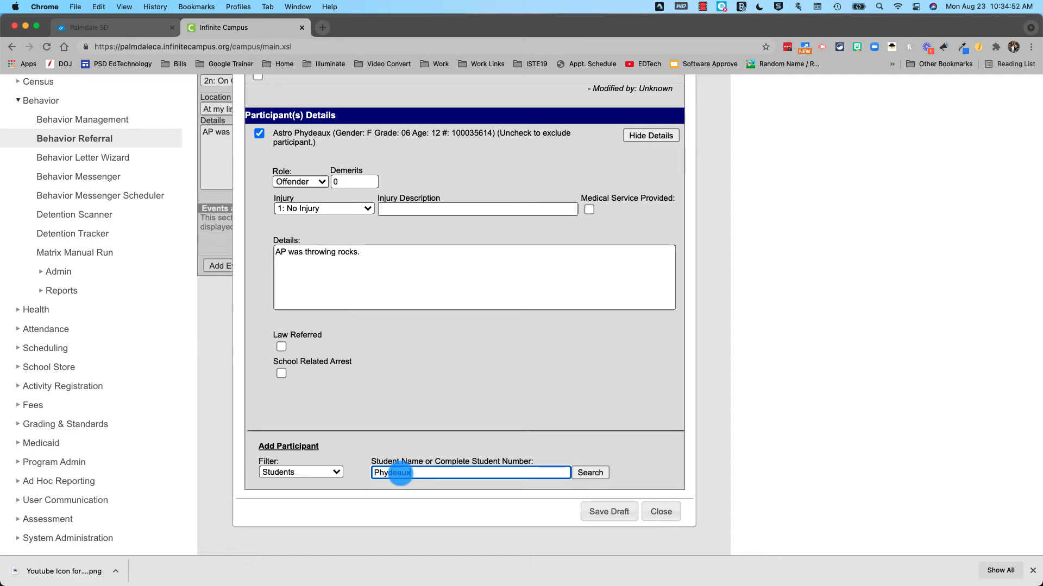
{"action": "scroll", "coordinate": [396, 537], "scroll_direction": "down", "scroll_amount": 5}
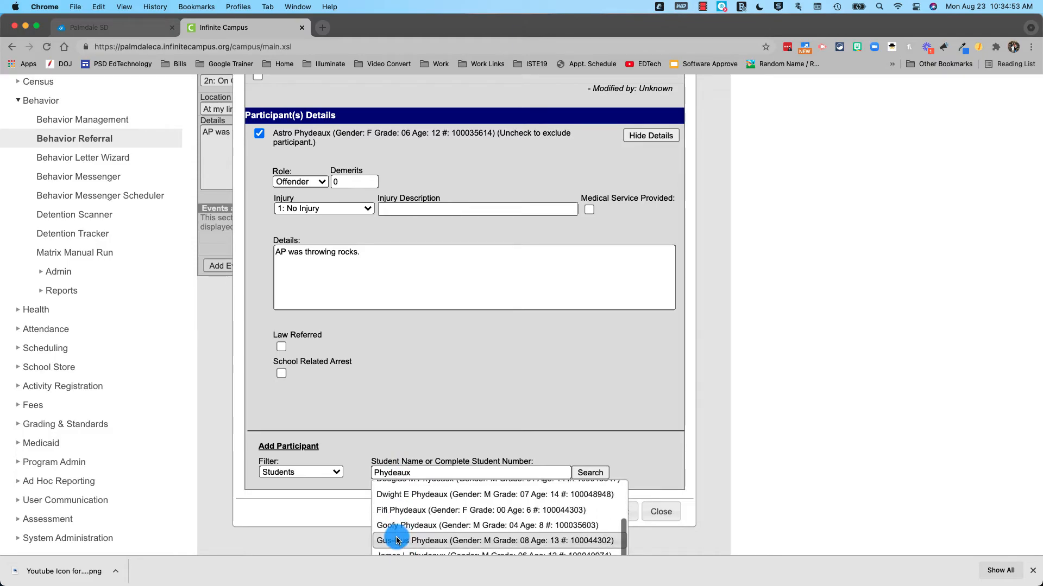
{"action": "left_click", "coordinate": [395, 545]}
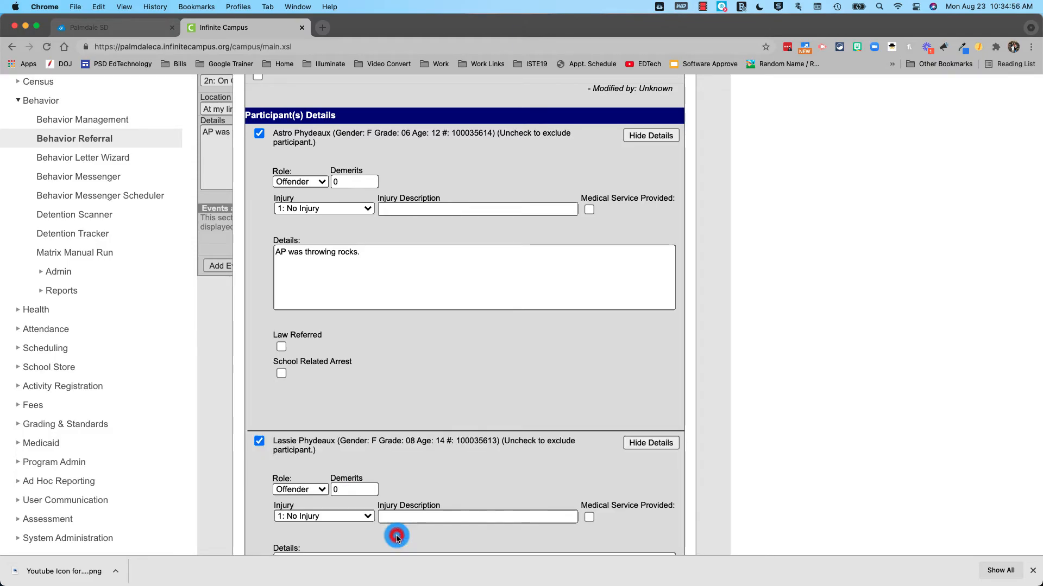
{"action": "left_click", "coordinate": [415, 514]}
{"action": "scroll", "coordinate": [415, 491], "scroll_direction": "down", "scroll_amount": 3}
Make the second student a Victim with 2: Minor Injury, an injury description and medical service provided
{"action": "left_click", "coordinate": [304, 401]}
{"action": "left_click", "coordinate": [302, 423]}
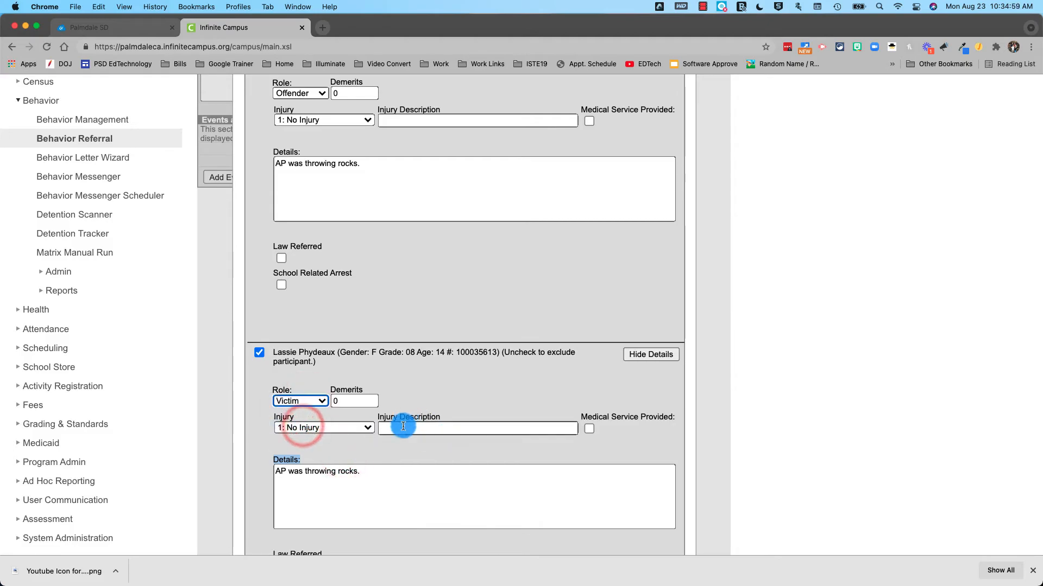
{"action": "left_click", "coordinate": [347, 428]}
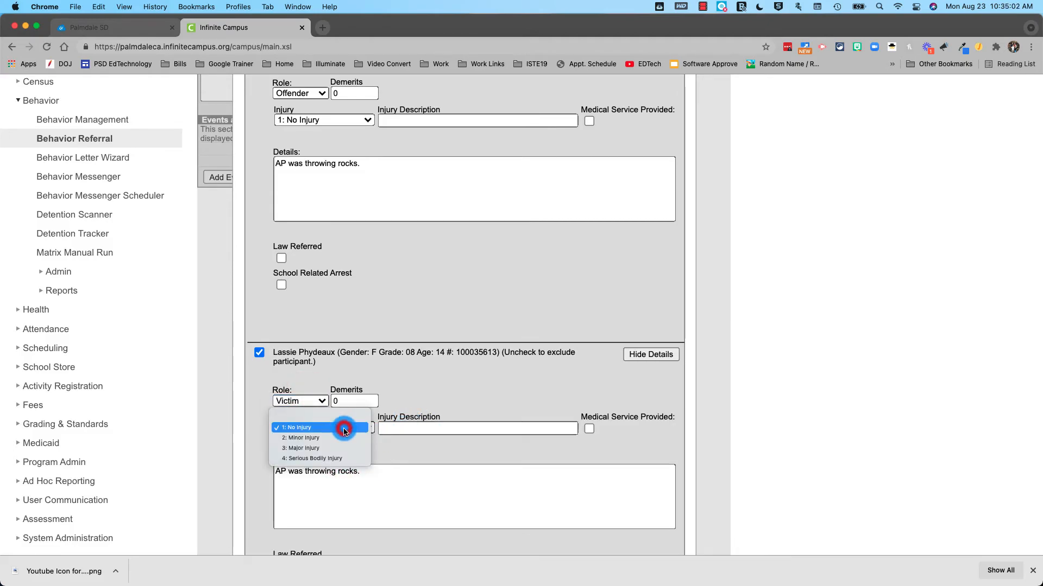
{"action": "left_click", "coordinate": [341, 439]}
{"action": "left_click", "coordinate": [438, 428]}
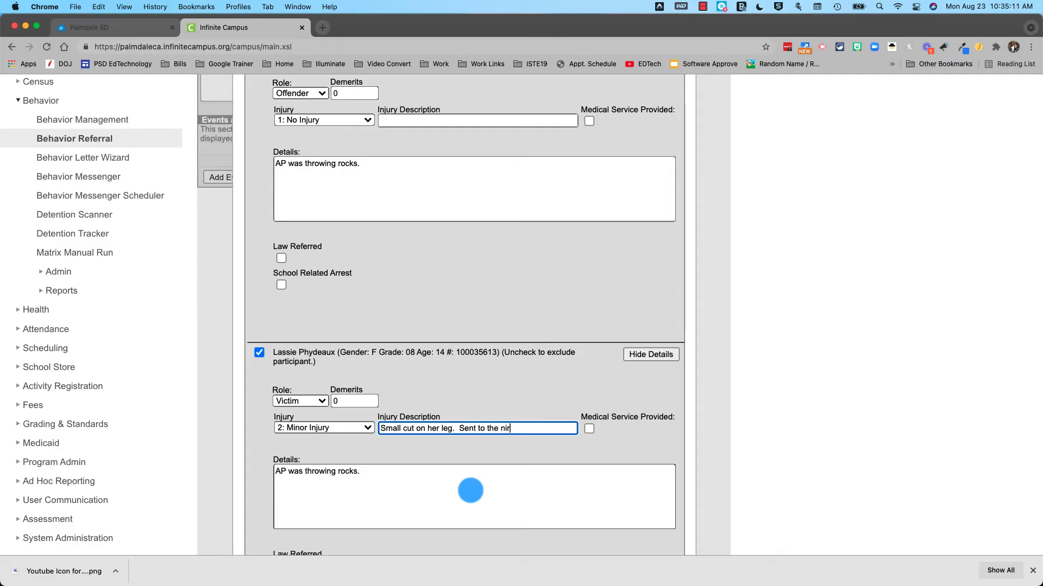
{"action": "type", "text": "se."}
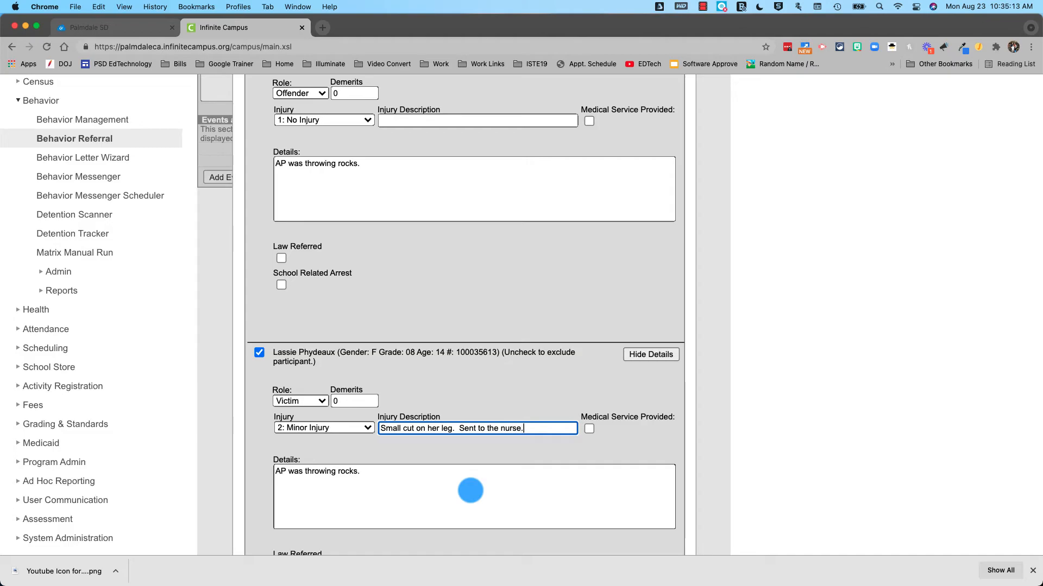
{"action": "left_click", "coordinate": [588, 429]}
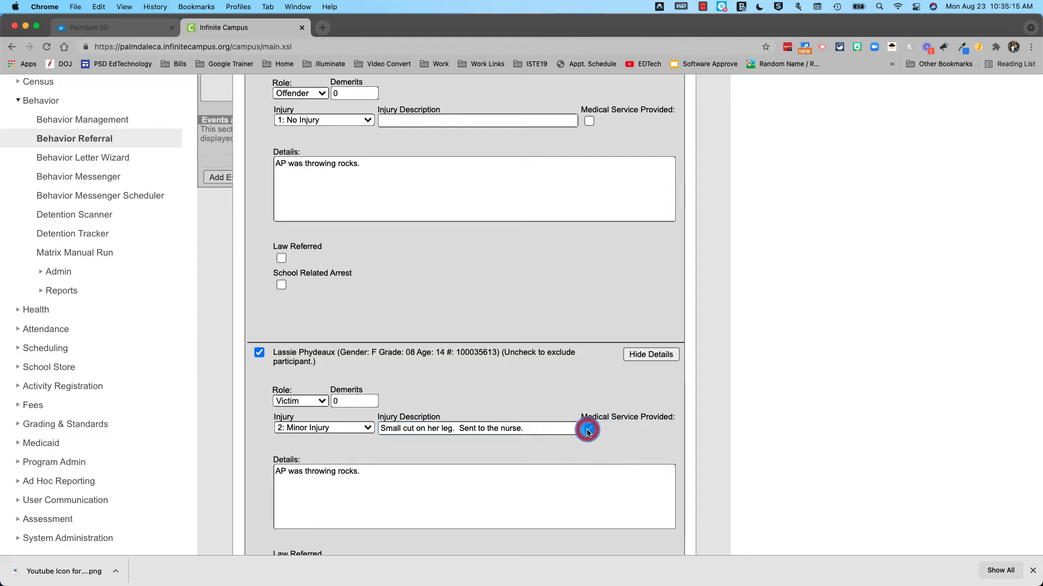
{"action": "scroll", "coordinate": [586, 429], "scroll_direction": "down", "scroll_amount": 2}
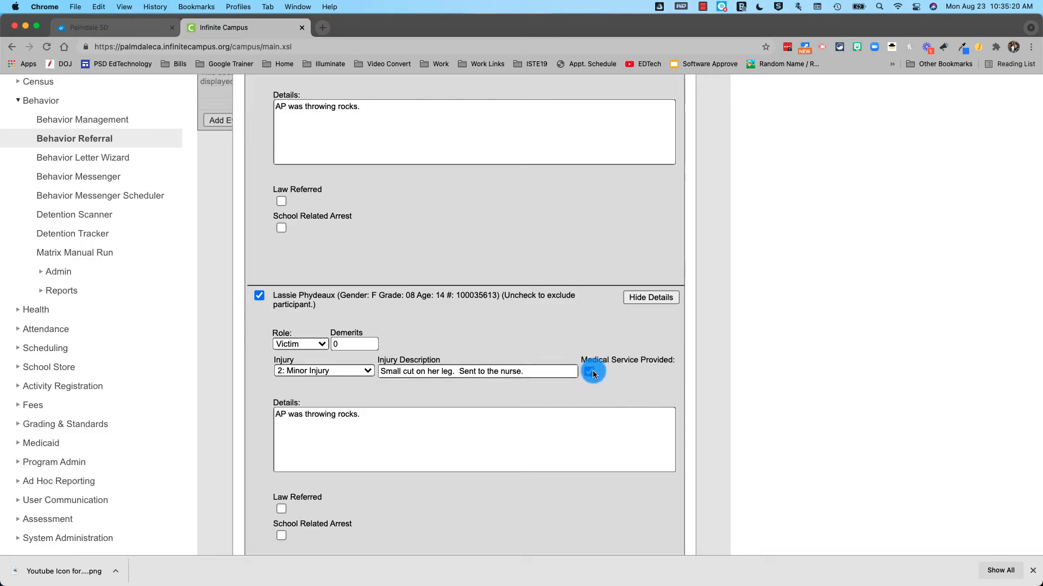
Edit the victim's details text, removing the period after 'rocks'
{"action": "left_click", "coordinate": [466, 419]}
{"action": "left_click", "coordinate": [372, 417]}
{"action": "left_click_drag", "start_coordinate": [371, 417], "coordinate": [253, 422]}
{"action": "left_click", "coordinate": [324, 422]}
{"action": "left_click", "coordinate": [386, 417]}
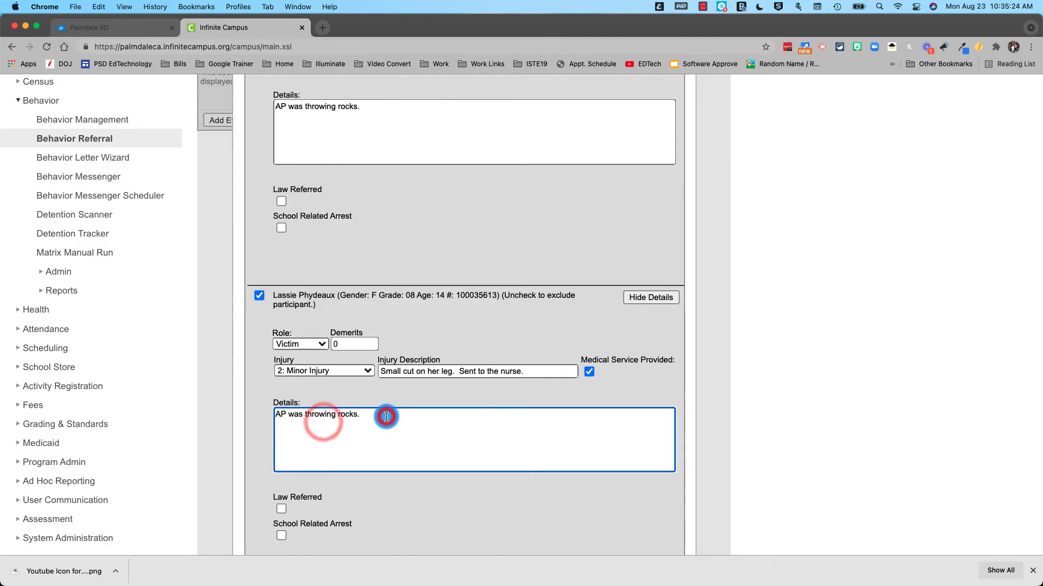
{"action": "key", "text": "BackSpace"}
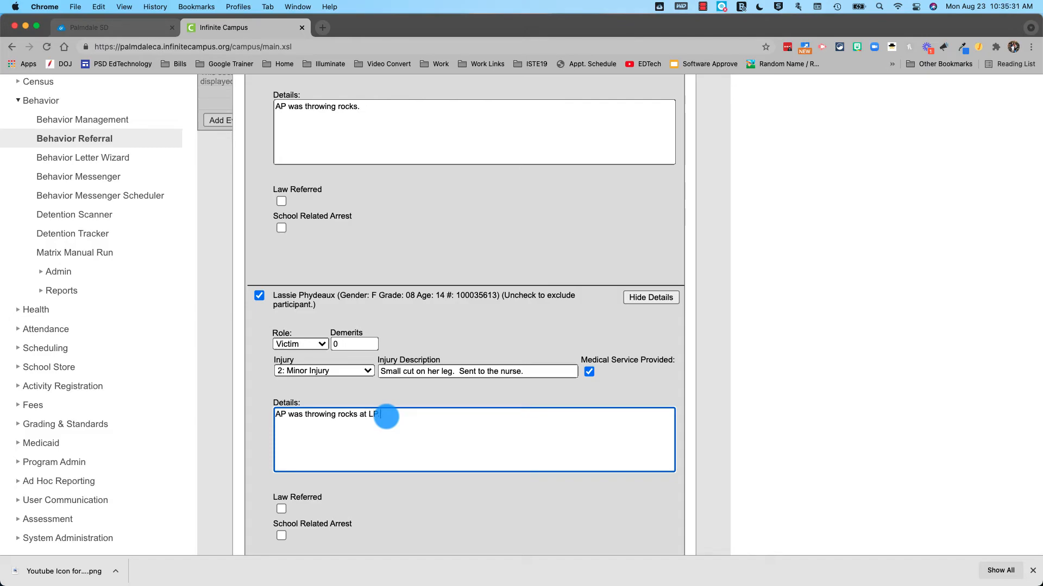
{"action": "scroll", "coordinate": [387, 435], "scroll_direction": "down", "scroll_amount": 5}
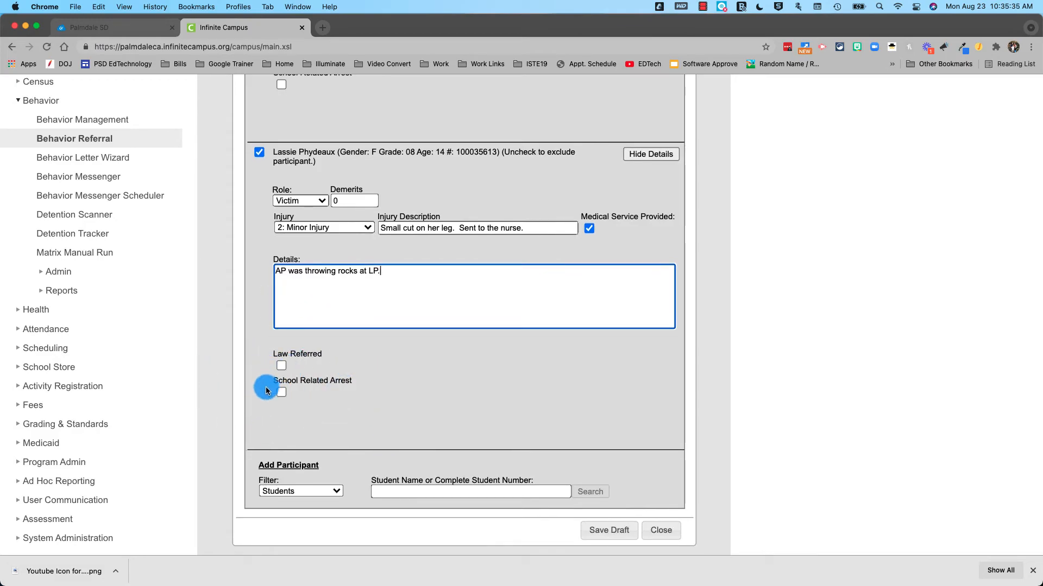
{"action": "scroll", "coordinate": [380, 384], "scroll_direction": "down", "scroll_amount": 1}
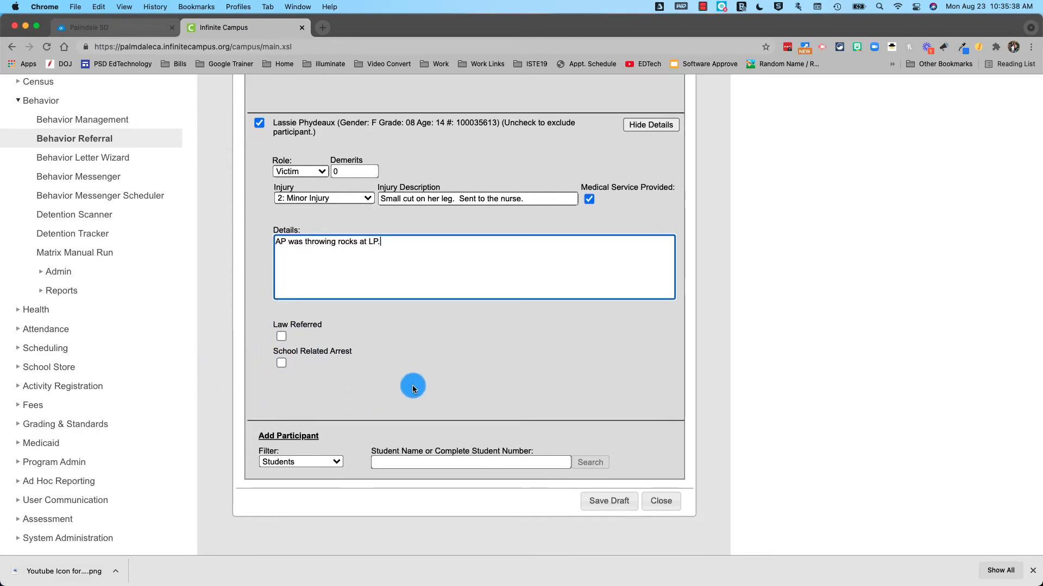
Search 'Phy' and add a third student as a participant
{"action": "left_click", "coordinate": [394, 494]}
{"action": "type", "text": "Phydeaux"}
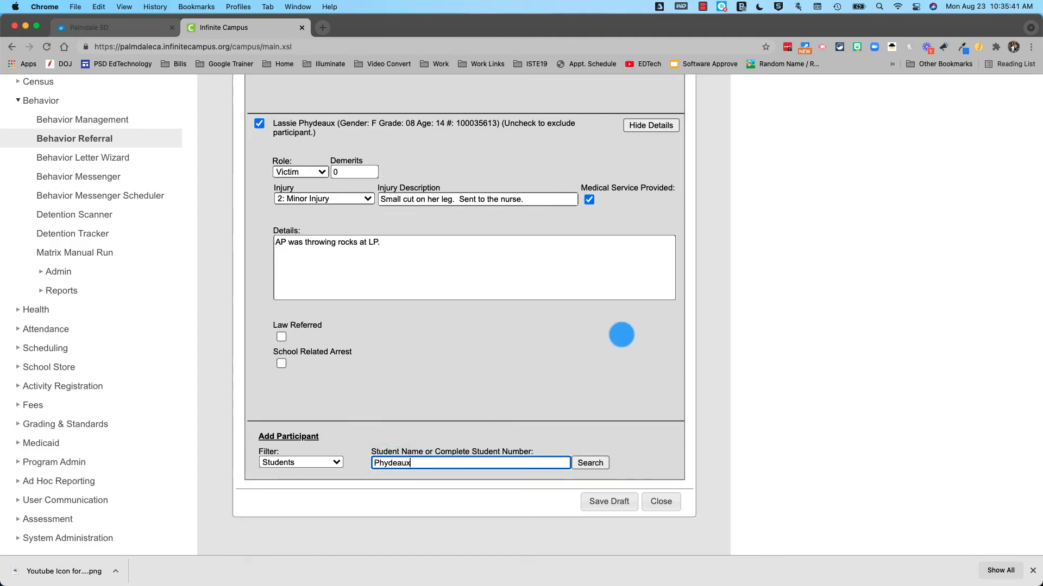
{"action": "key", "text": "Return"}
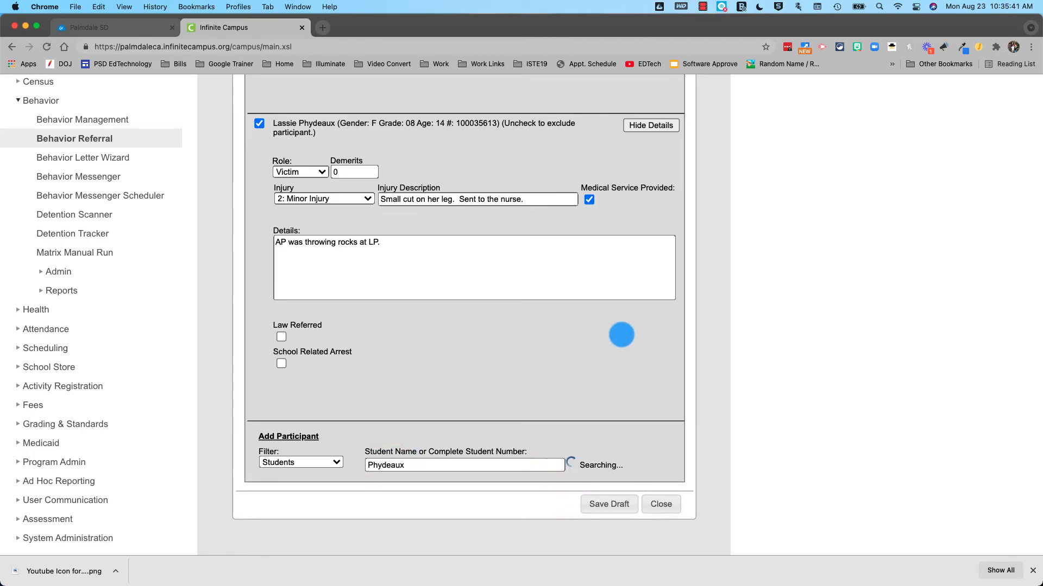
{"action": "left_click", "coordinate": [443, 492]}
{"action": "scroll", "coordinate": [429, 478], "scroll_direction": "down", "scroll_amount": 2}
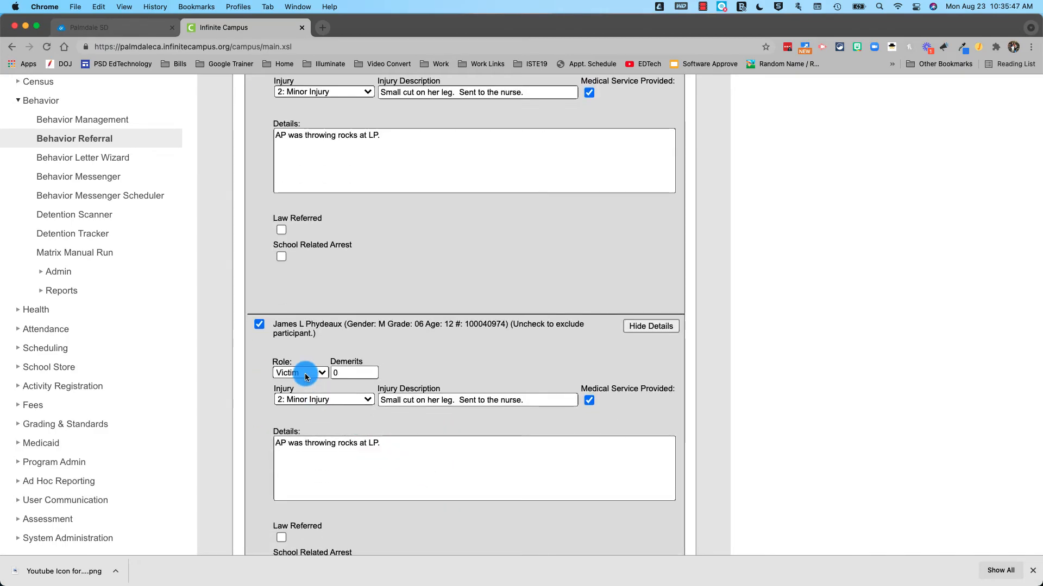
Set 1: No Injury, clear the injury description, uncheck medical service, and append 'and JP' to details
{"action": "left_click", "coordinate": [311, 396]}
{"action": "left_click_drag", "start_coordinate": [531, 401], "coordinate": [381, 401]}
{"action": "key", "text": "BackSpace"}
{"action": "left_click", "coordinate": [589, 400]}
{"action": "left_click", "coordinate": [526, 448]}
{"action": "key", "text": "BackSpace"}
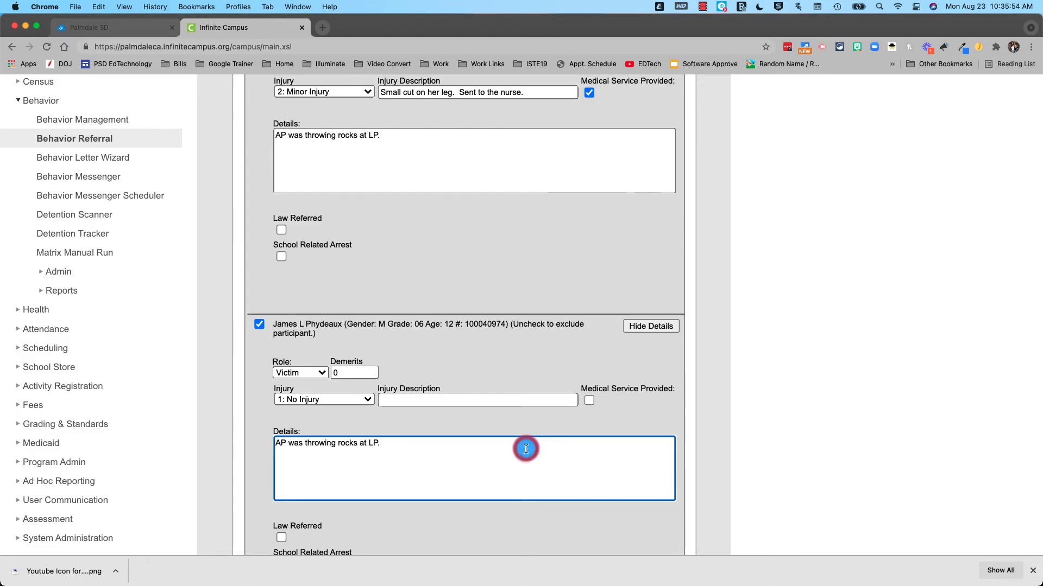
{"action": "type", "text": "and JP"}
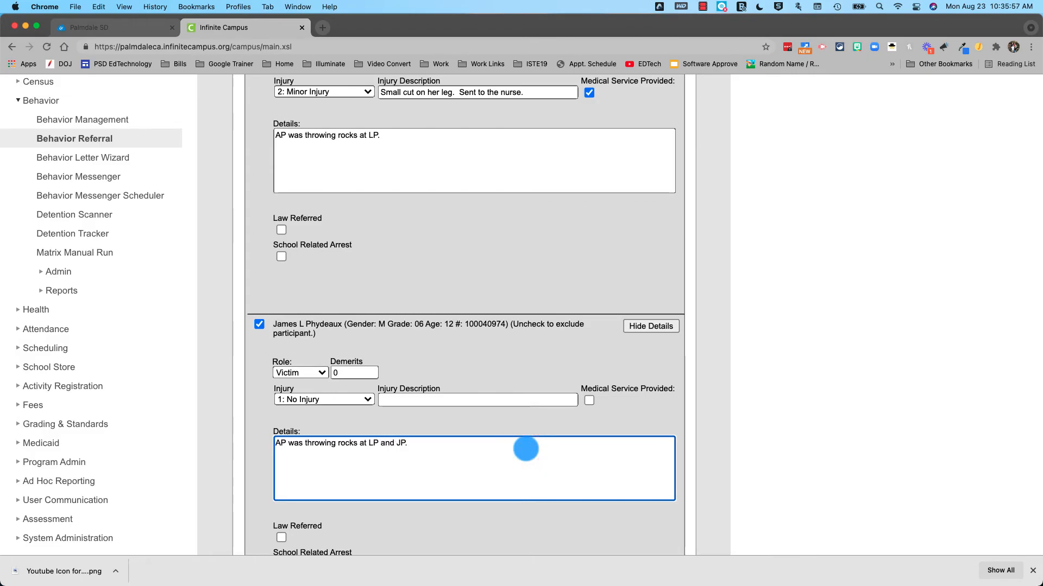
{"action": "scroll", "coordinate": [525, 448], "scroll_direction": "down", "scroll_amount": 5}
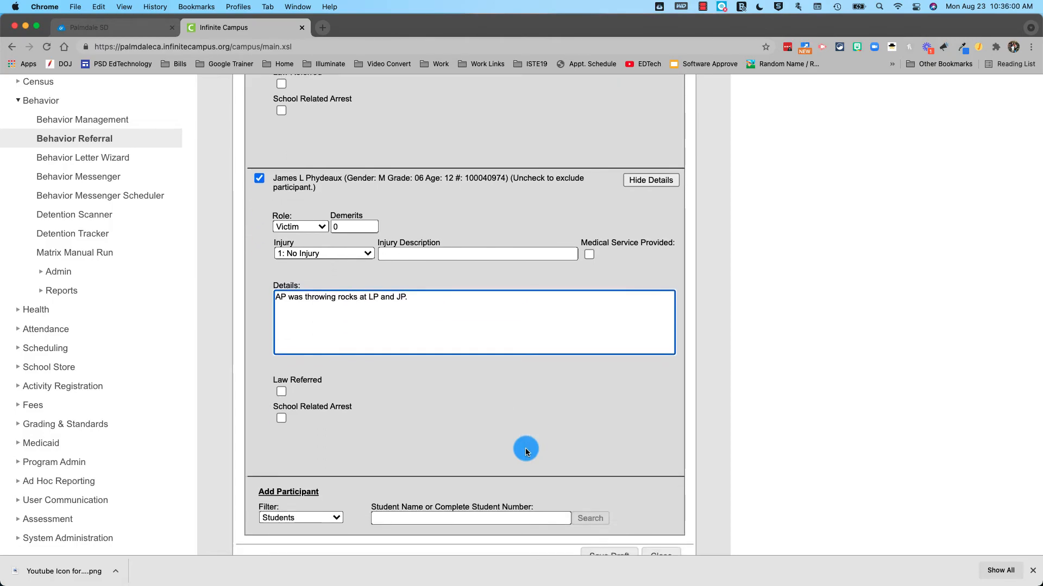
{"action": "scroll", "coordinate": [526, 448], "scroll_direction": "down", "scroll_amount": 2}
Search by surname and add the witness student as a participant
{"action": "left_click", "coordinate": [518, 455]}
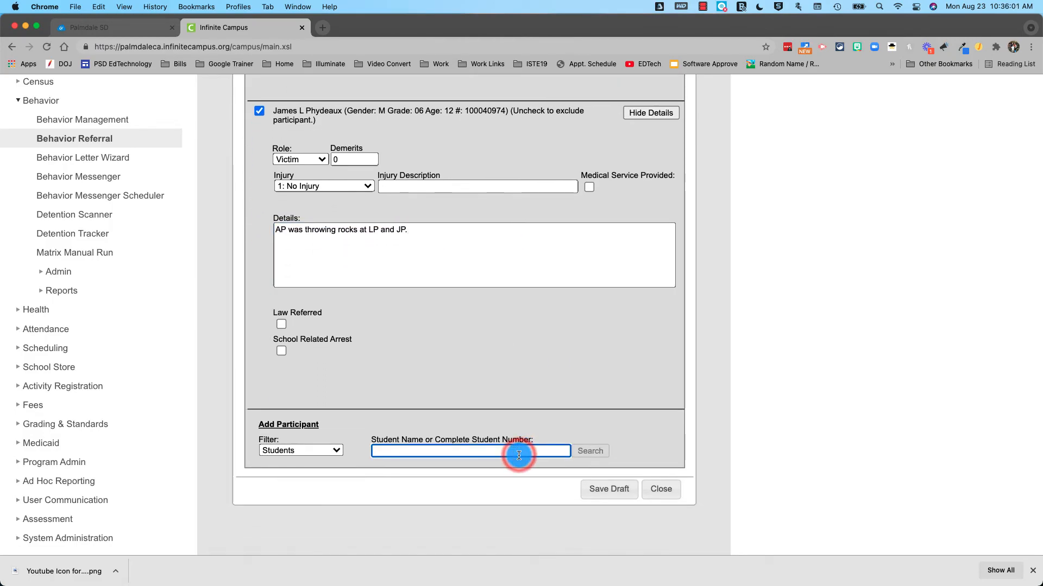
{"action": "type", "text": "Phy"}
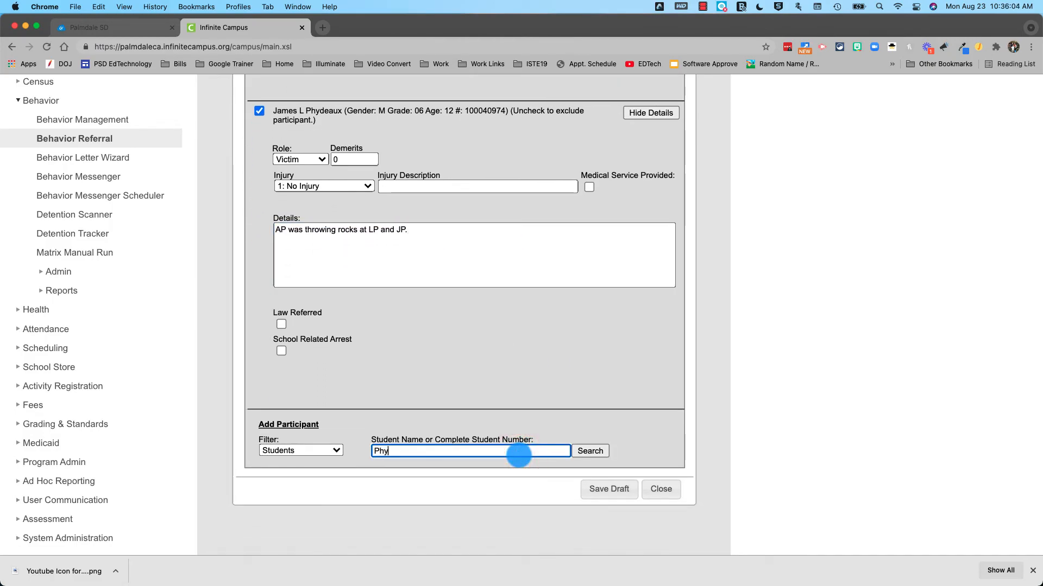
{"action": "type", "text": "deaux"}
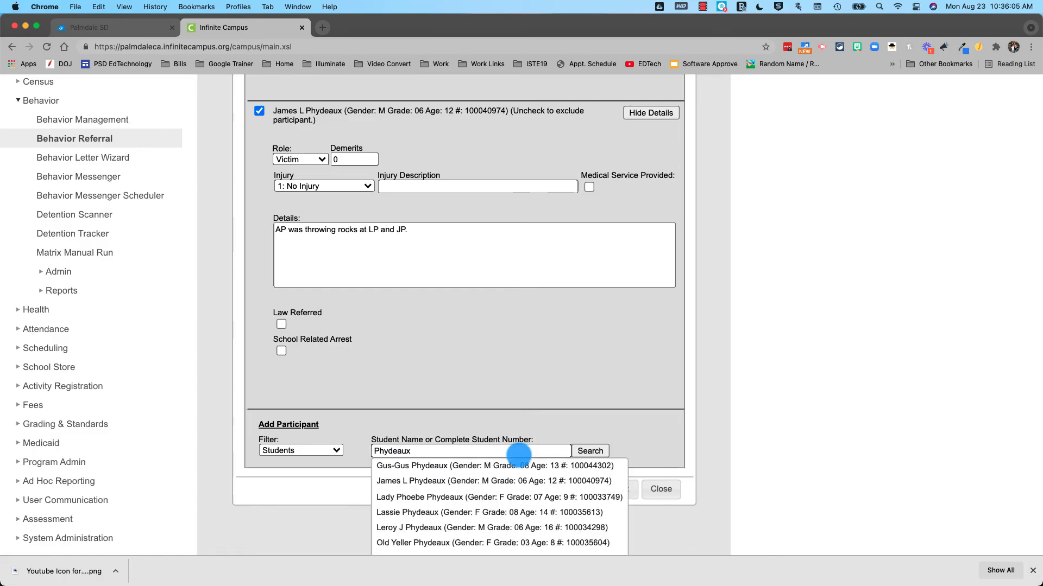
{"action": "scroll", "coordinate": [482, 504], "scroll_direction": "down", "scroll_amount": 1}
{"action": "scroll", "coordinate": [482, 505], "scroll_direction": "down", "scroll_amount": 5}
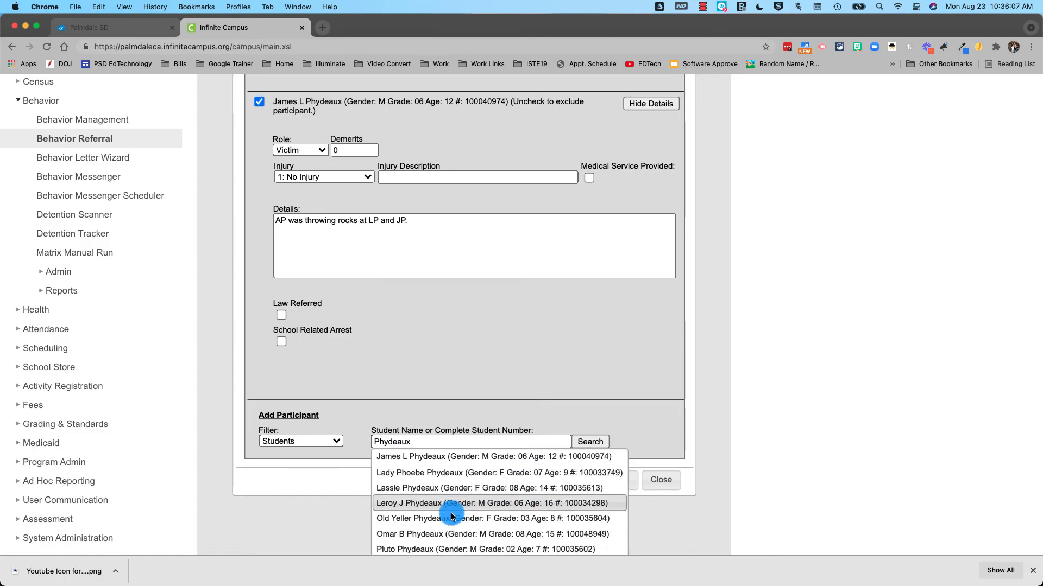
{"action": "left_click", "coordinate": [424, 512]}
Append the SP witness note to details, set the role to Witness, and save the draft
{"action": "scroll", "coordinate": [389, 488], "scroll_direction": "down", "scroll_amount": 3}
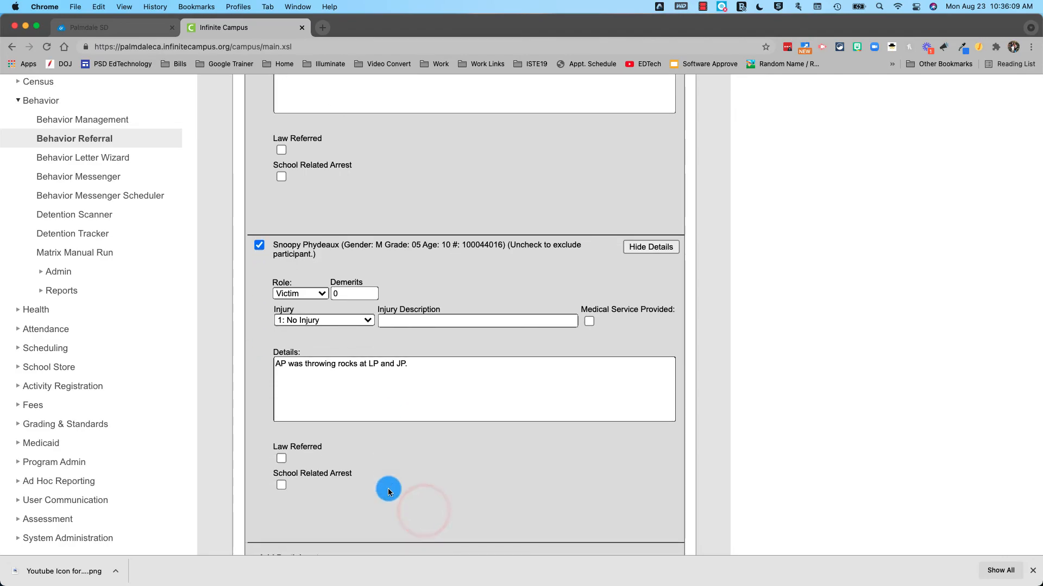
{"action": "left_click", "coordinate": [419, 367]}
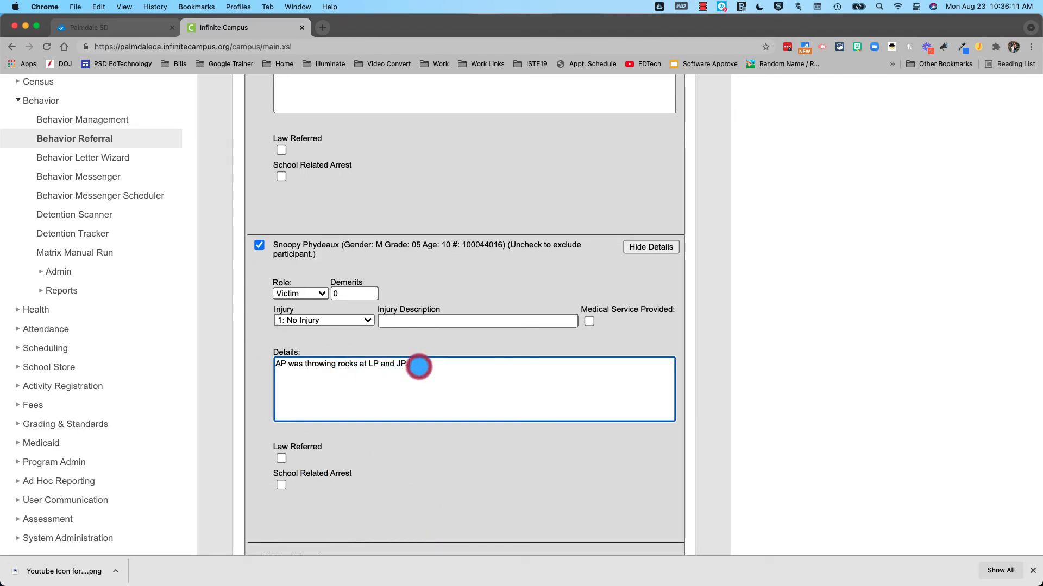
{"action": "type", "text": "SP wa"}
{"action": "type", "text": "tneede"}
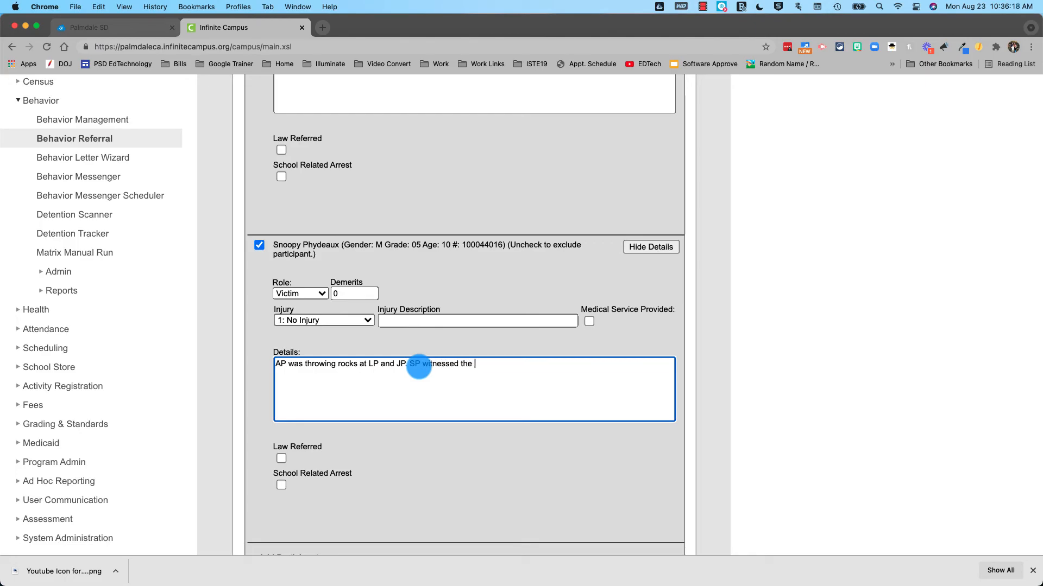
{"action": "scroll", "coordinate": [397, 410], "scroll_direction": "down", "scroll_amount": 3}
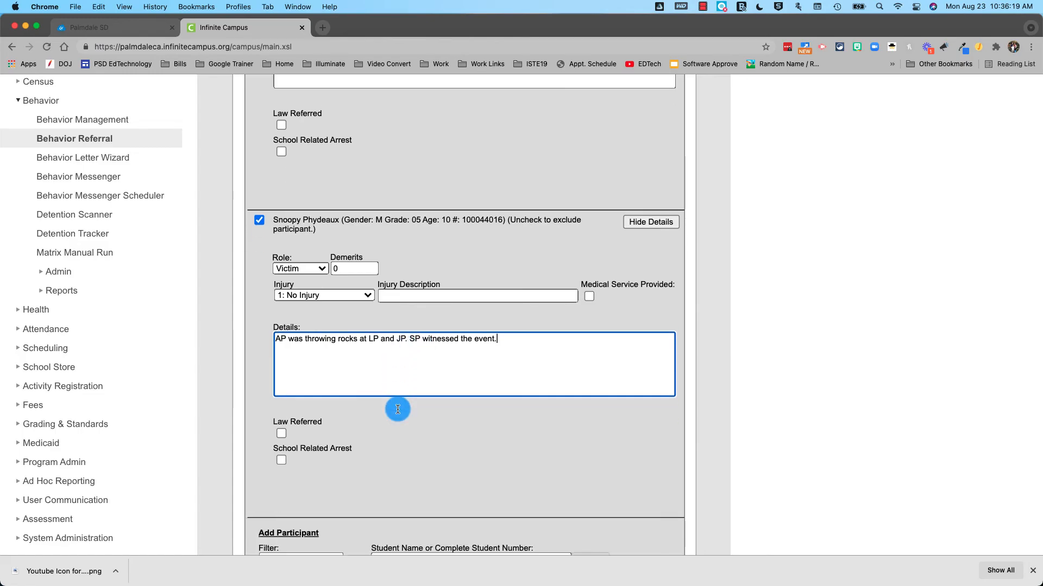
{"action": "left_click", "coordinate": [301, 221]}
{"action": "left_click", "coordinate": [302, 231]}
{"action": "scroll", "coordinate": [575, 490], "scroll_direction": "down", "scroll_amount": 1}
{"action": "left_click", "coordinate": [608, 522]}
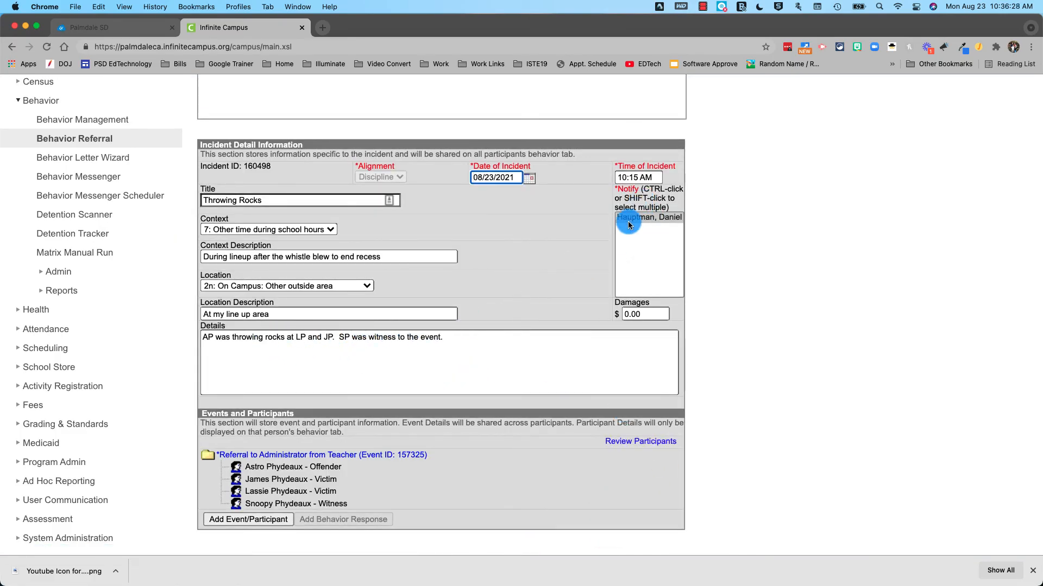
Pick the staff member to notify, then check and close the Review Participants summary
{"action": "left_click", "coordinate": [656, 218]}
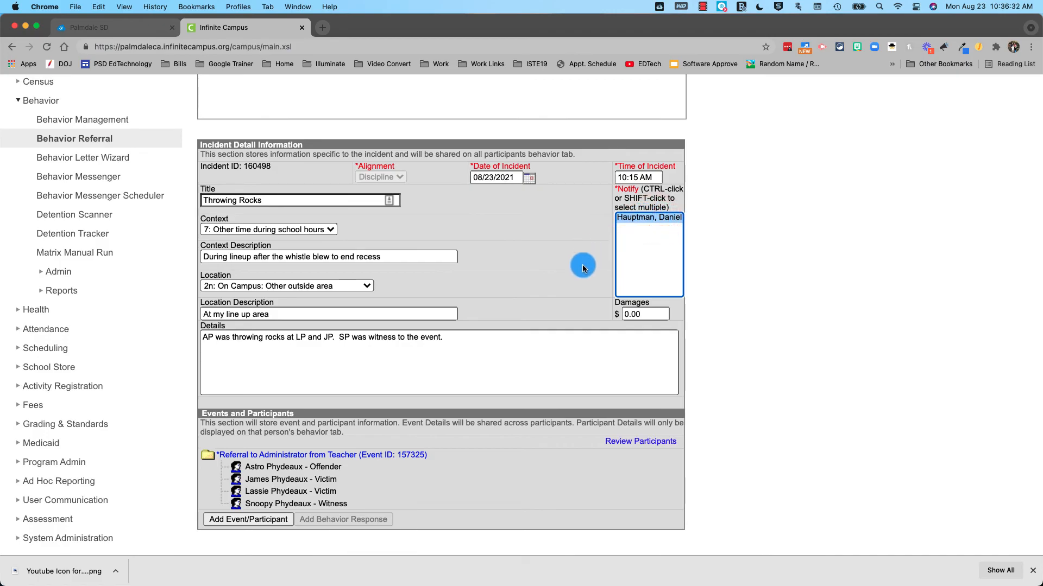
{"action": "scroll", "coordinate": [552, 333], "scroll_direction": "down", "scroll_amount": 1}
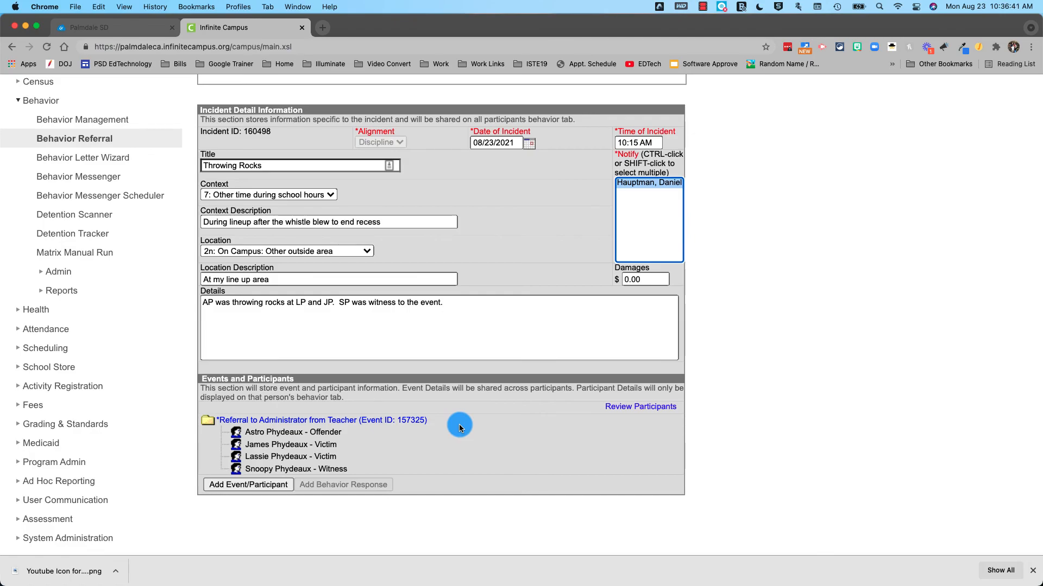
{"action": "left_click", "coordinate": [627, 410]}
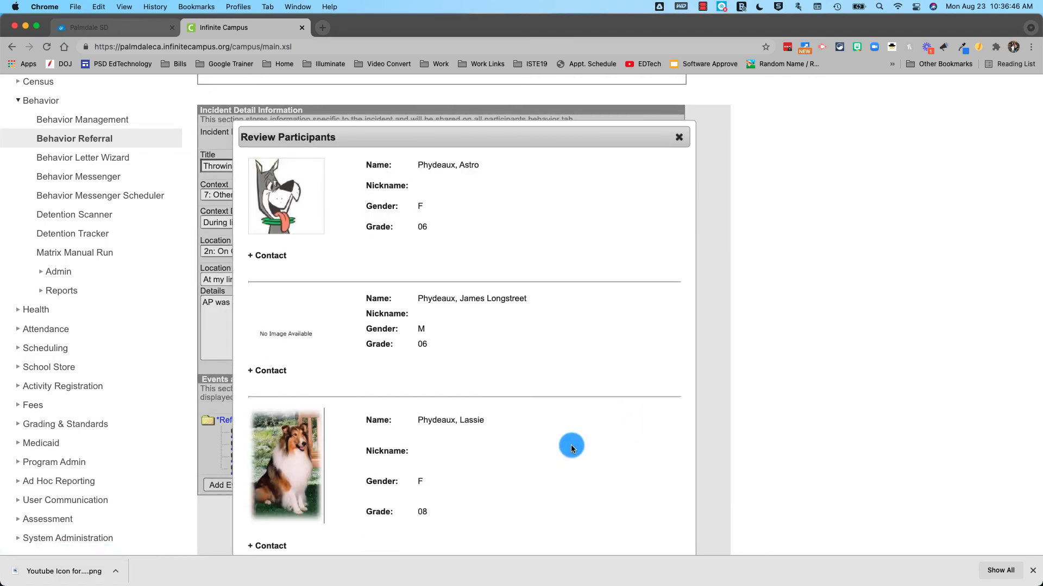
{"action": "scroll", "coordinate": [299, 379], "scroll_direction": "down", "scroll_amount": 1}
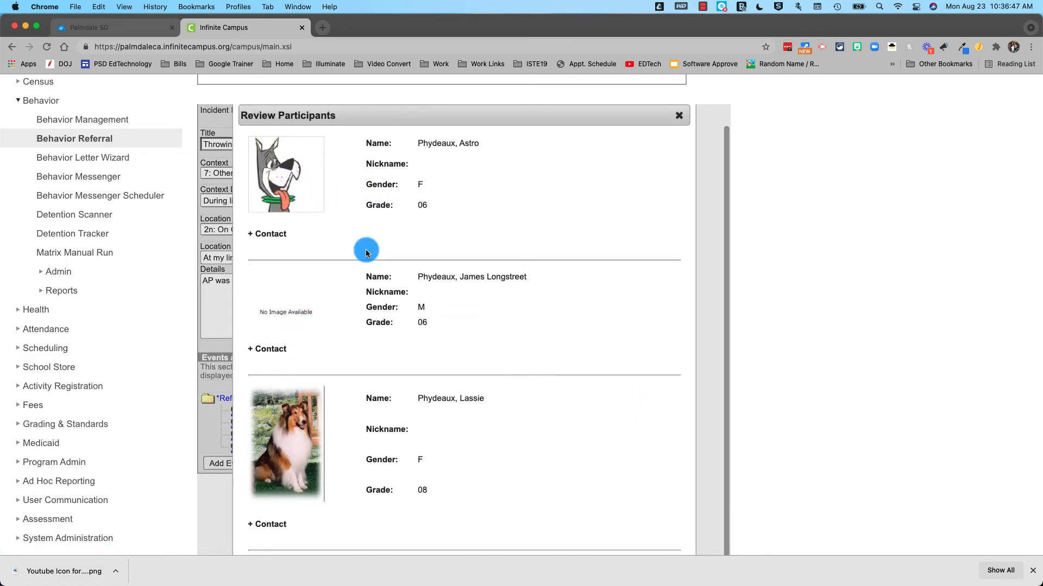
{"action": "scroll", "coordinate": [439, 447], "scroll_direction": "down", "scroll_amount": 5}
{"action": "scroll", "coordinate": [442, 447], "scroll_direction": "up", "scroll_amount": 6}
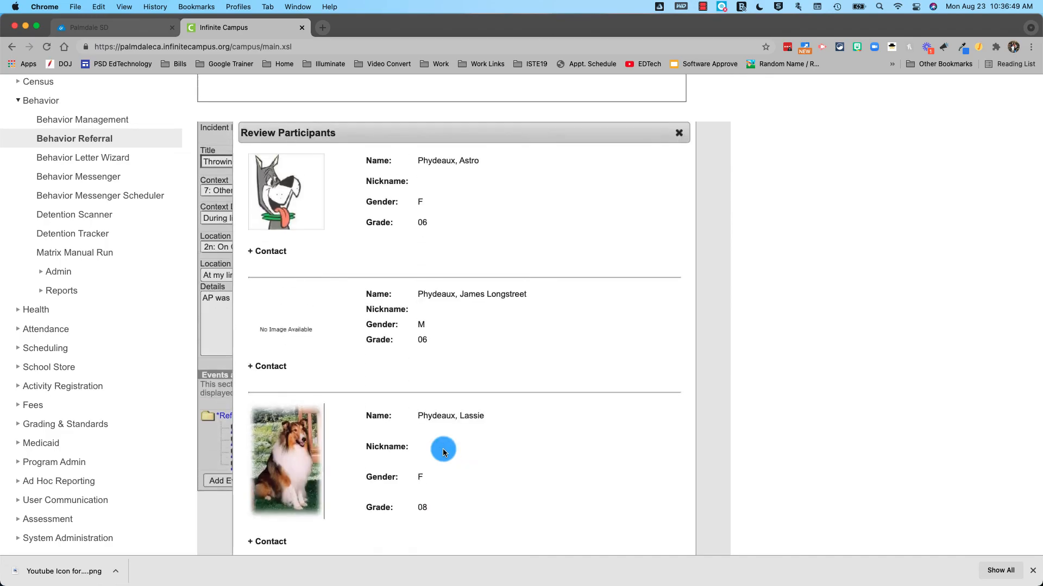
{"action": "left_click", "coordinate": [679, 150]}
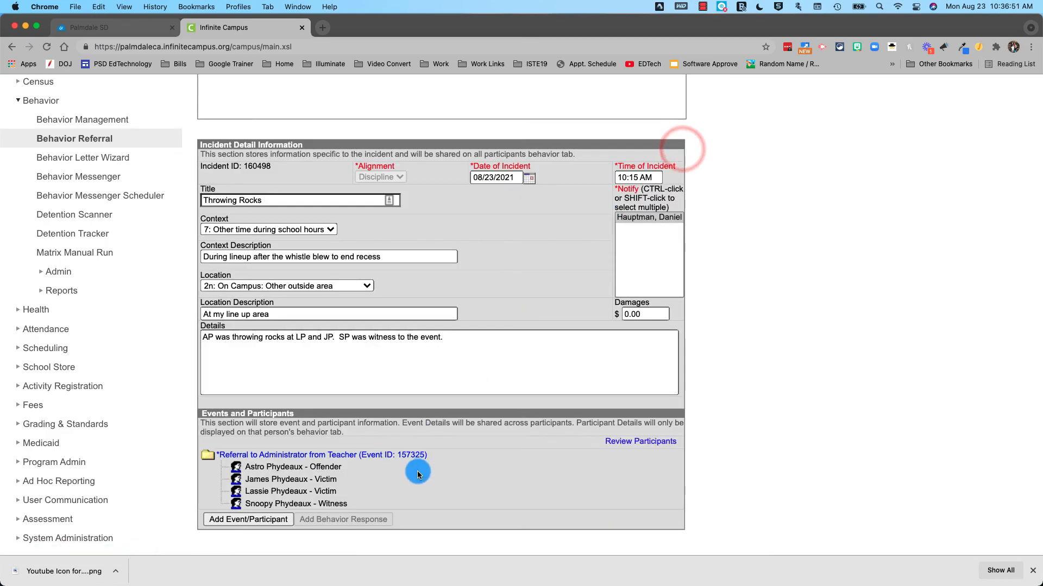
Check the event's participant details, close the editor past the warning, and submit the referral
{"action": "left_click", "coordinate": [282, 459]}
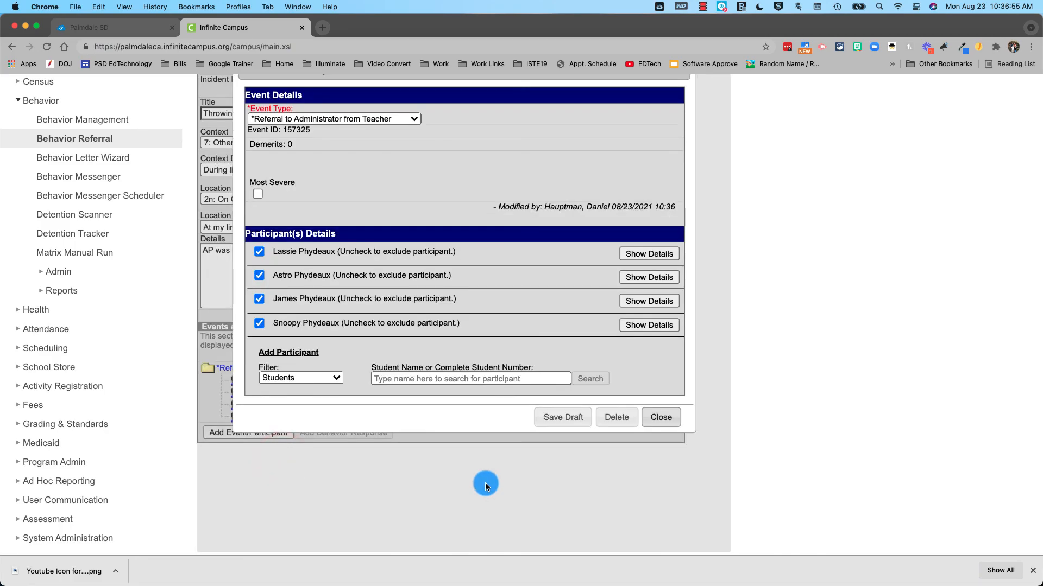
{"action": "left_click", "coordinate": [647, 255]}
{"action": "left_click", "coordinate": [661, 418]}
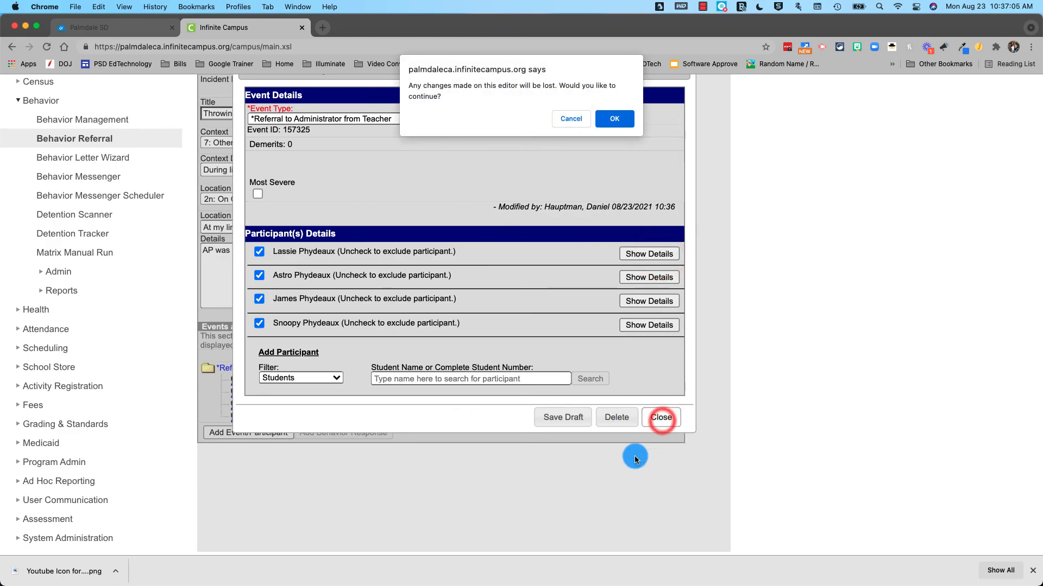
{"action": "left_click", "coordinate": [614, 118]}
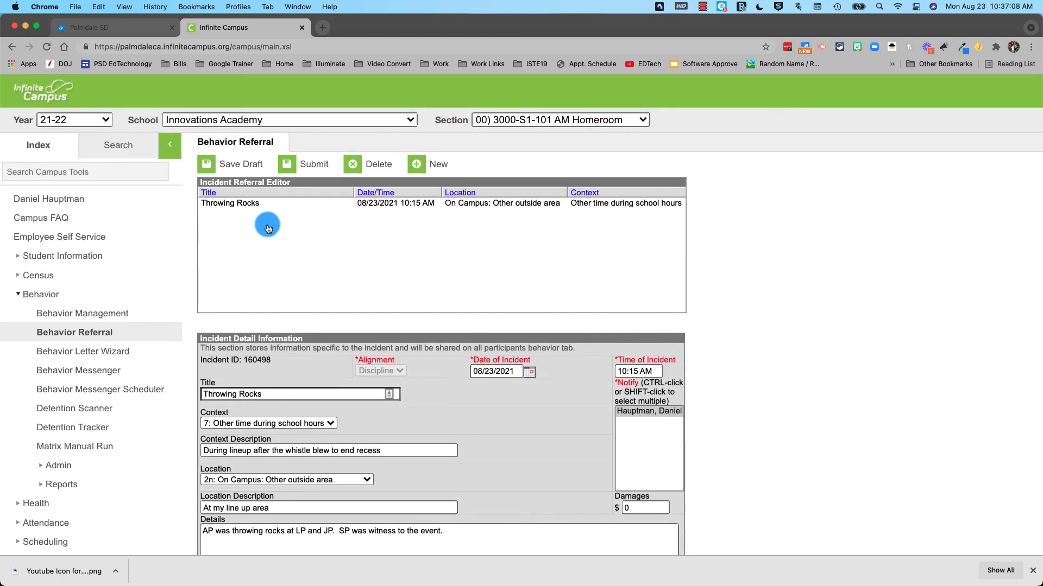
{"action": "left_click", "coordinate": [307, 166]}
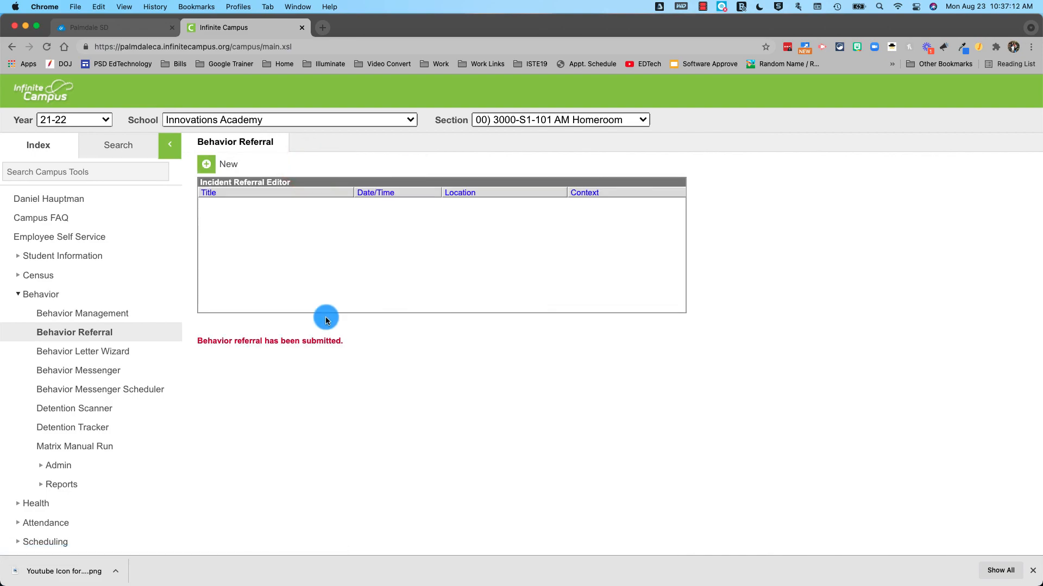